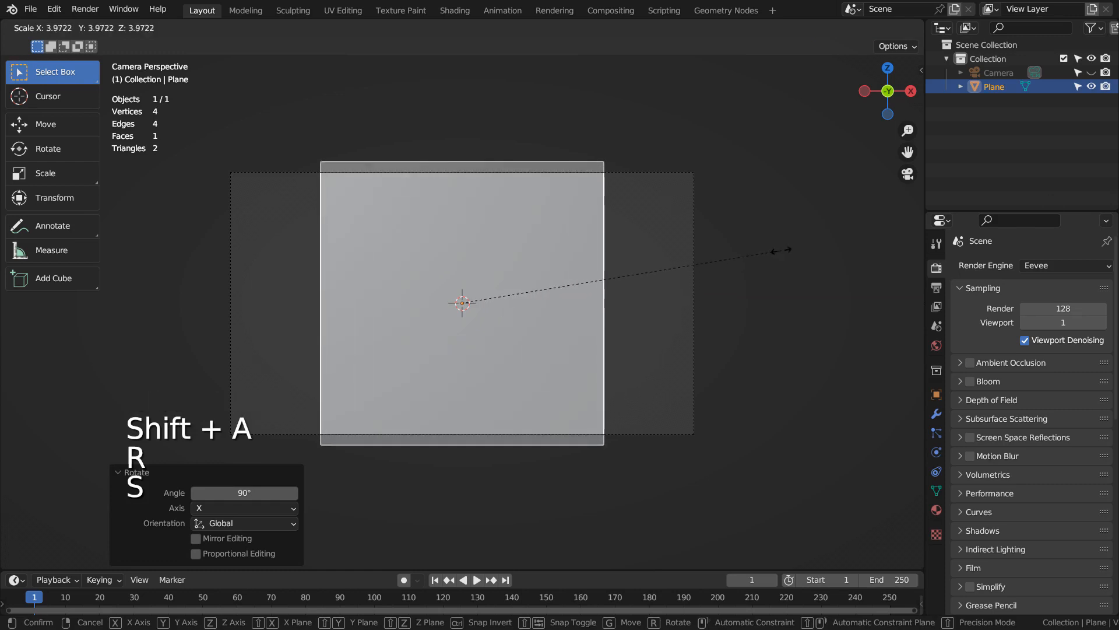
Scale the plane uniformly by about 3.703, and widen it along X by about 1.757 to fill the camera frame
left_click(758, 252)
key("s")
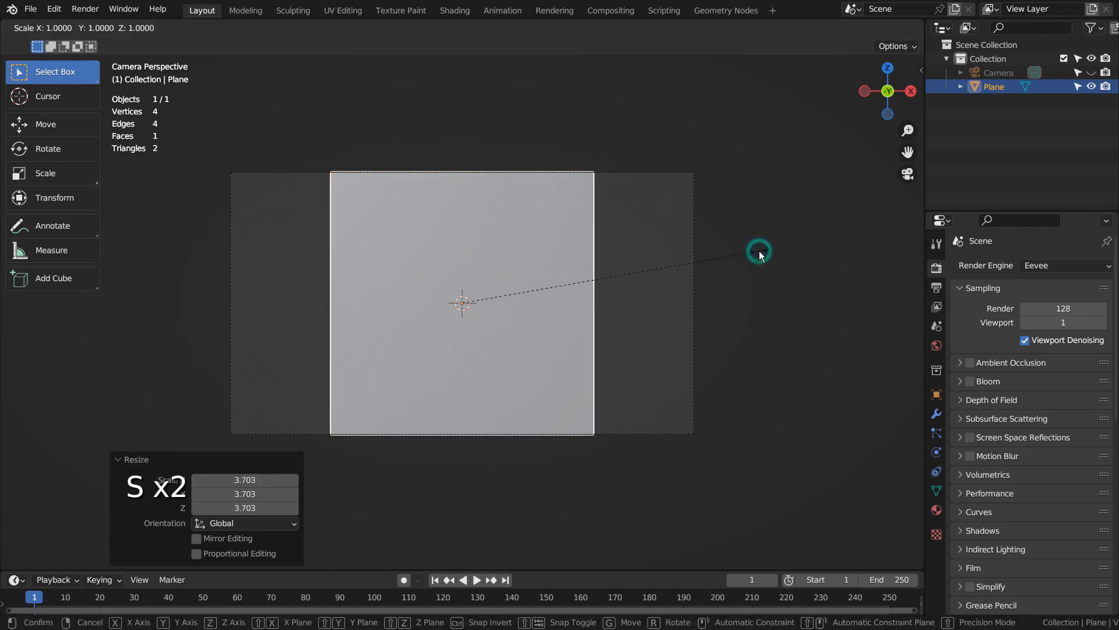
key("x")
key("Return")
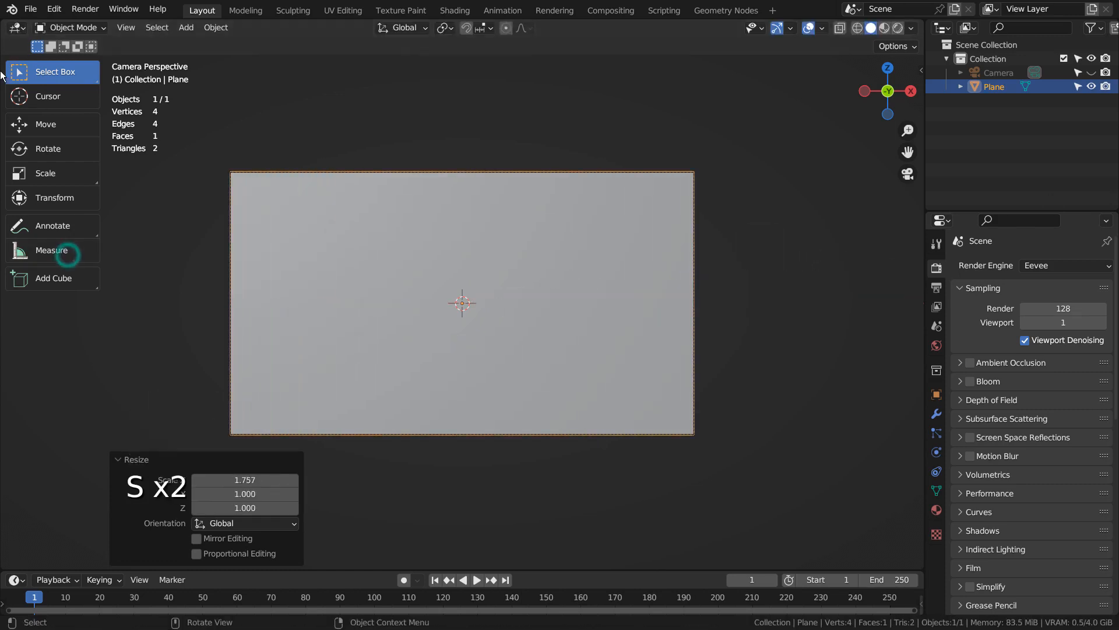
Switch to texture painting and add a blank 1024 × 1024 px Base Color paint slot to the plane
left_click(408, 10)
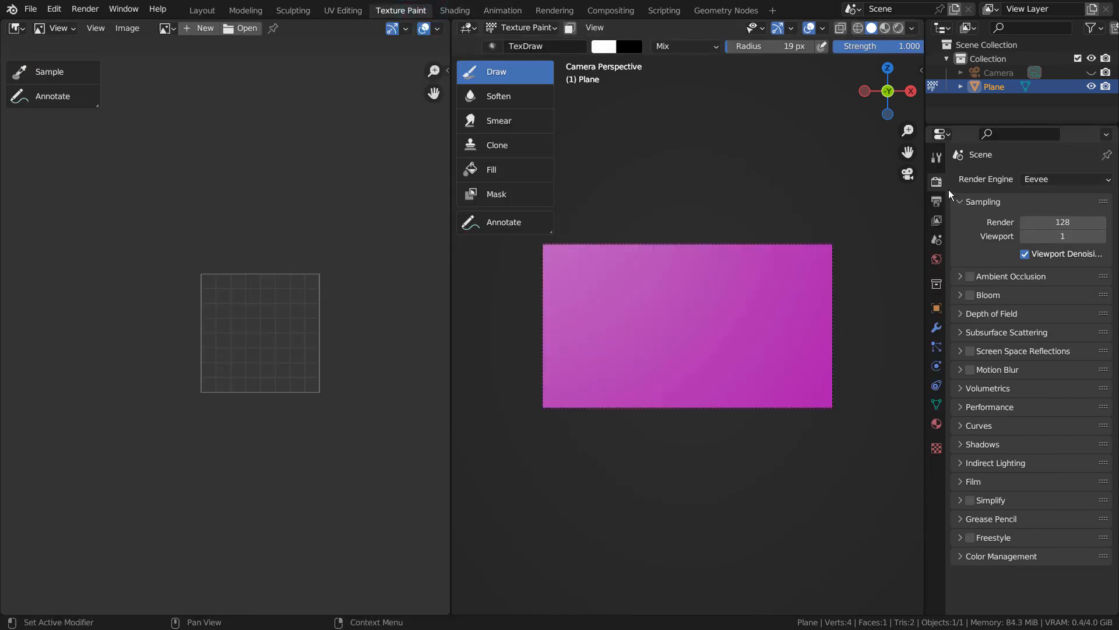
left_click(937, 157)
left_click(1102, 228)
left_click(1077, 243)
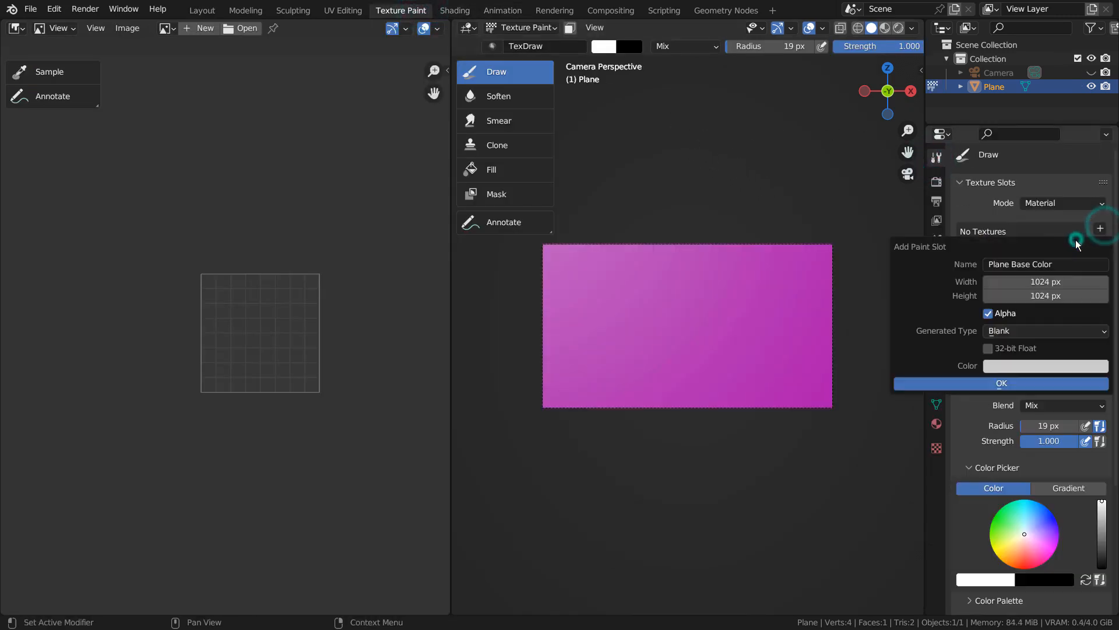
left_click(1010, 387)
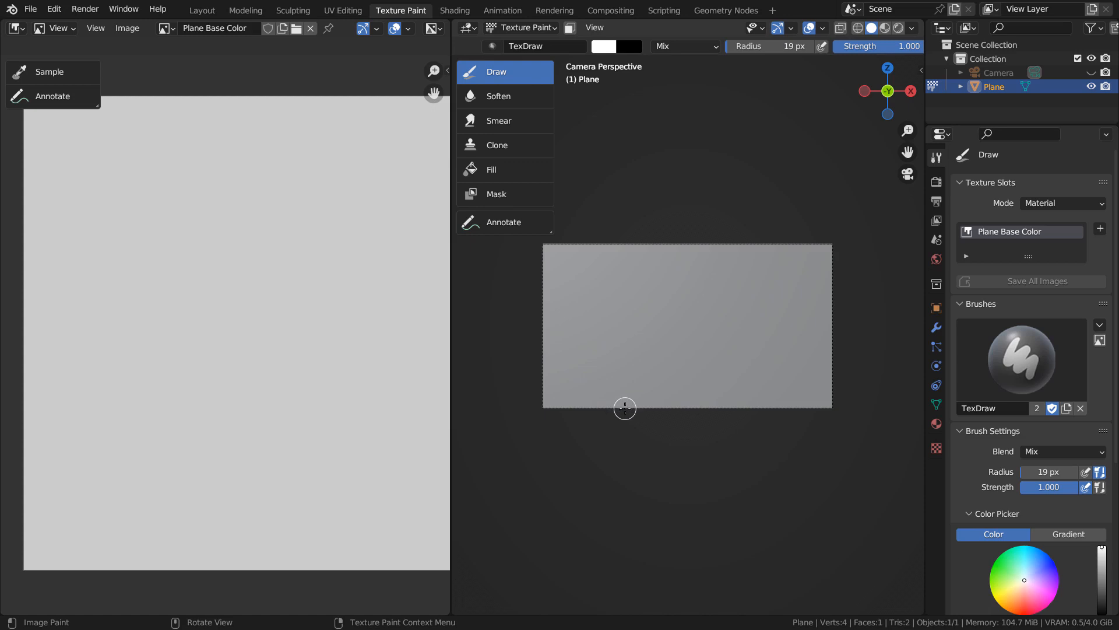
Paint a slanted white chair shape on the plane and a seated mint-green dragon silhouette over it
mouse_move(625, 408)
left_mouse_down()
mouse_move(666, 382)
mouse_move(724, 384)
mouse_move(697, 413)
mouse_move(647, 403)
mouse_move(699, 391)
mouse_move(690, 402)
mouse_move(671, 374)
mouse_move(703, 309)
mouse_move(763, 308)
mouse_move(728, 383)
mouse_move(684, 376)
mouse_move(704, 332)
mouse_move(753, 317)
mouse_move(695, 372)
mouse_move(717, 332)
mouse_move(706, 319)
mouse_move(726, 373)
mouse_move(736, 325)
mouse_move(696, 367)
mouse_move(704, 331)
mouse_move(732, 327)
mouse_move(733, 349)
mouse_move(709, 378)
mouse_move(749, 322)
left_mouse_up()
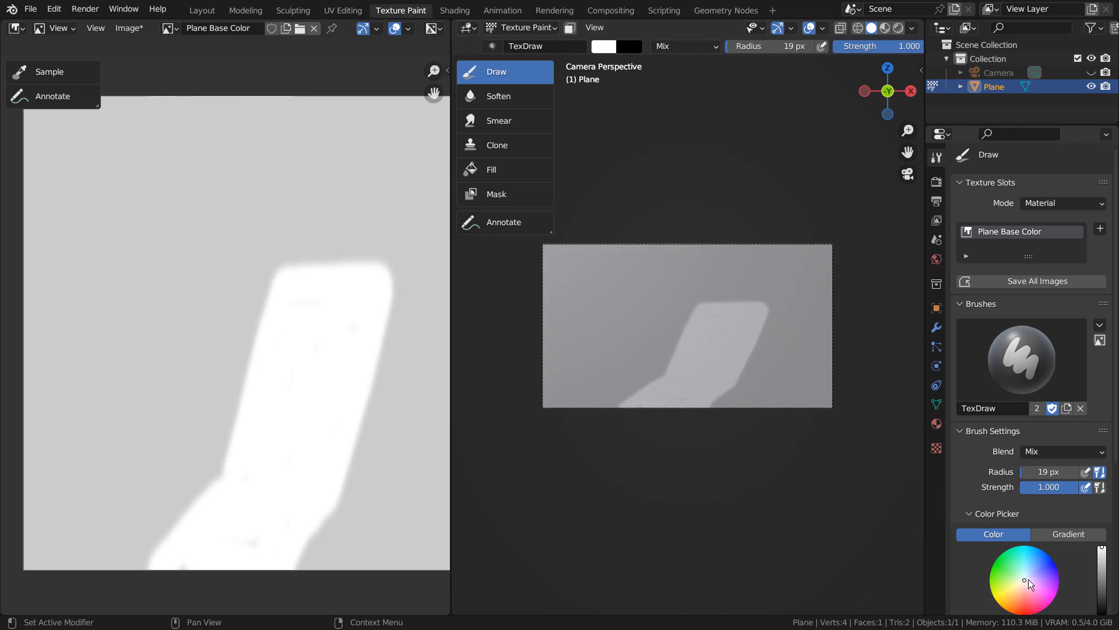
left_click(1016, 564)
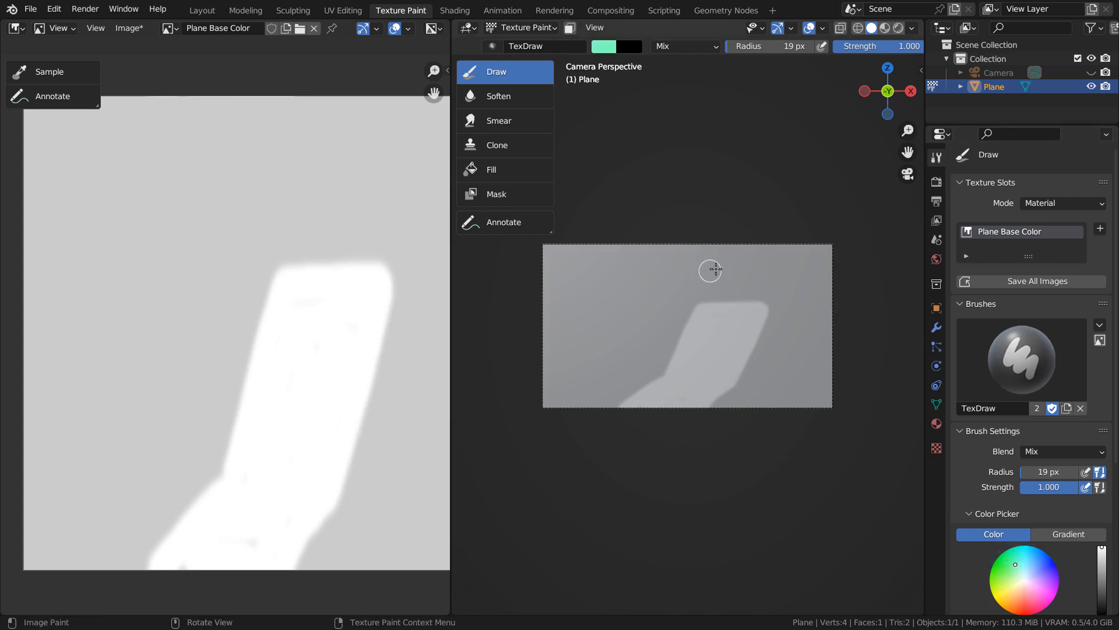
mouse_move(710, 273)
left_mouse_down()
mouse_move(745, 265)
mouse_move(744, 302)
mouse_move(714, 312)
mouse_move(702, 301)
mouse_move(701, 276)
mouse_move(727, 272)
mouse_move(738, 292)
mouse_move(719, 298)
mouse_move(711, 280)
mouse_move(735, 272)
mouse_move(673, 311)
mouse_move(713, 299)
mouse_move(707, 278)
mouse_move(684, 289)
mouse_move(676, 314)
mouse_move(725, 300)
mouse_move(672, 371)
mouse_move(618, 409)
mouse_move(680, 406)
mouse_move(730, 350)
mouse_move(739, 304)
mouse_move(708, 333)
mouse_move(720, 317)
mouse_move(699, 372)
mouse_move(676, 394)
mouse_move(640, 401)
mouse_move(733, 314)
mouse_move(689, 371)
mouse_move(734, 318)
mouse_move(755, 357)
mouse_move(752, 379)
mouse_move(735, 337)
mouse_move(654, 344)
mouse_move(642, 357)
mouse_move(691, 341)
mouse_move(654, 350)
left_mouse_up()
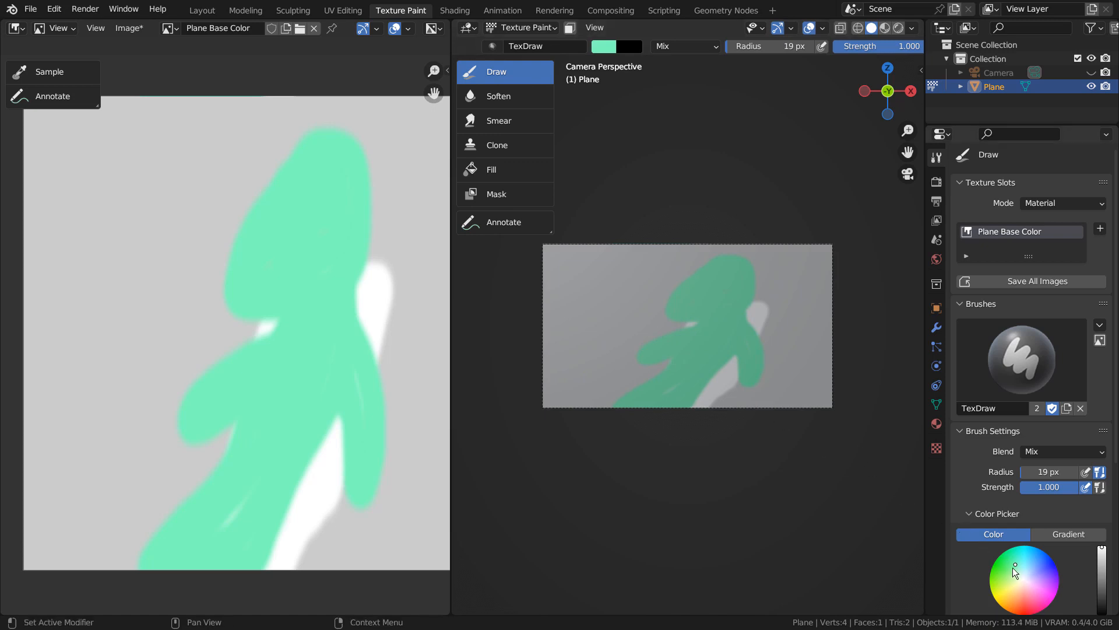
Paint a thin white chair leg at the plane's lower edge and render the camera view
left_click(1025, 582)
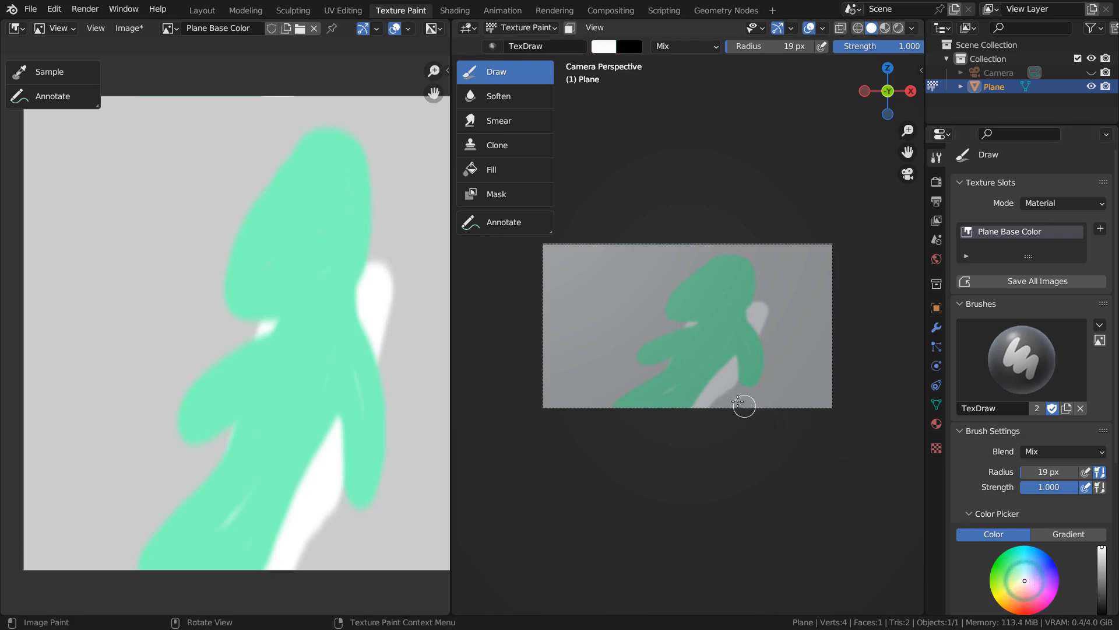
left_click_drag(729, 390, 750, 431)
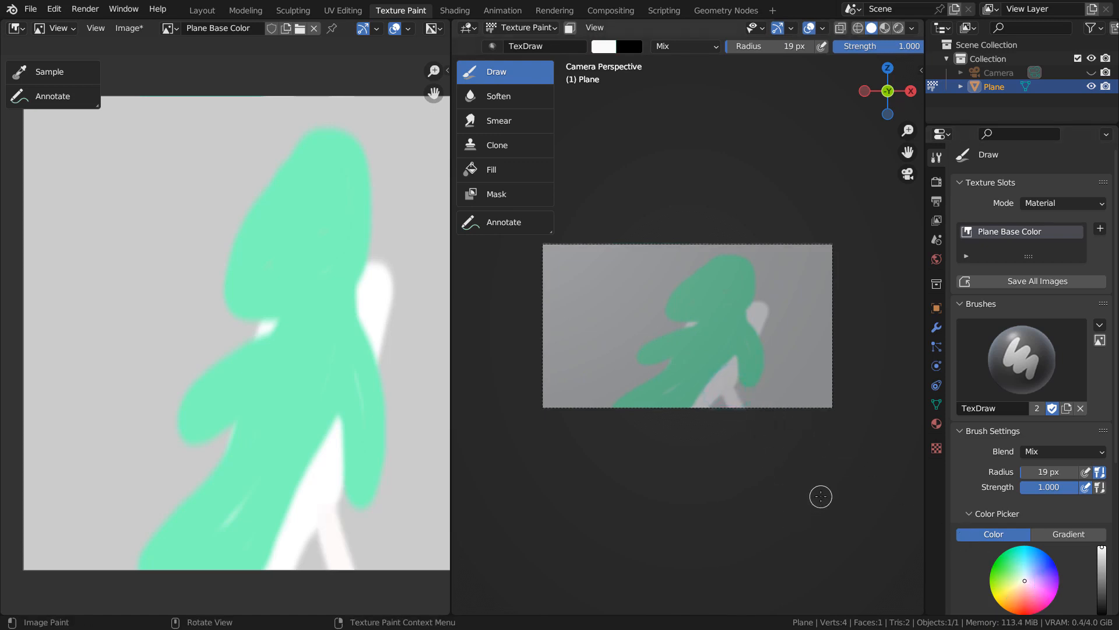
key("F12")
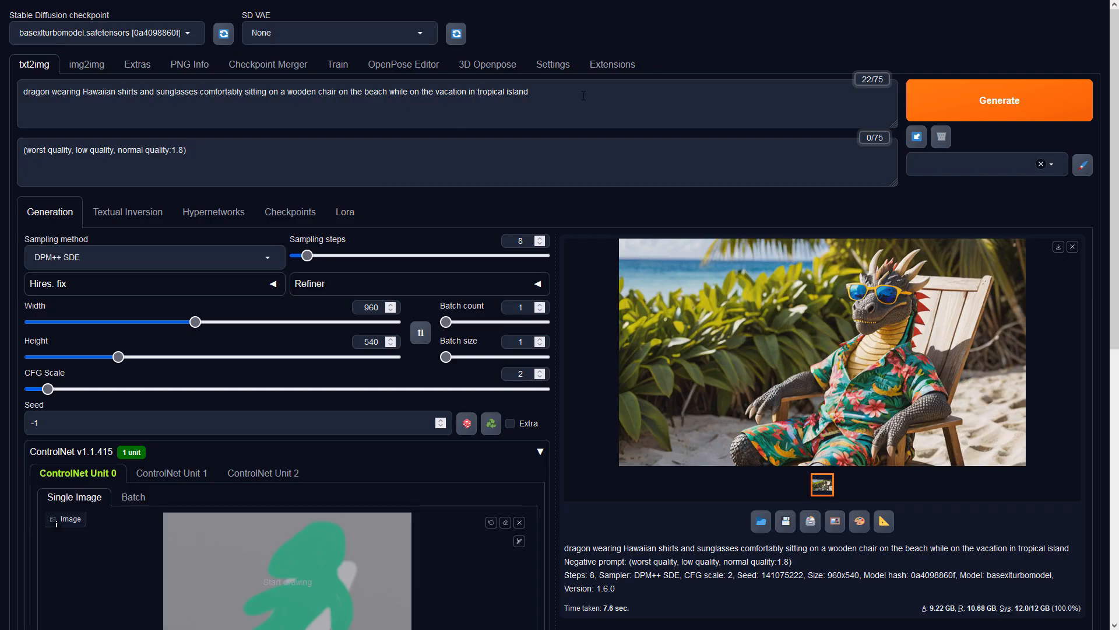
left_click(583, 95)
left_click(467, 150)
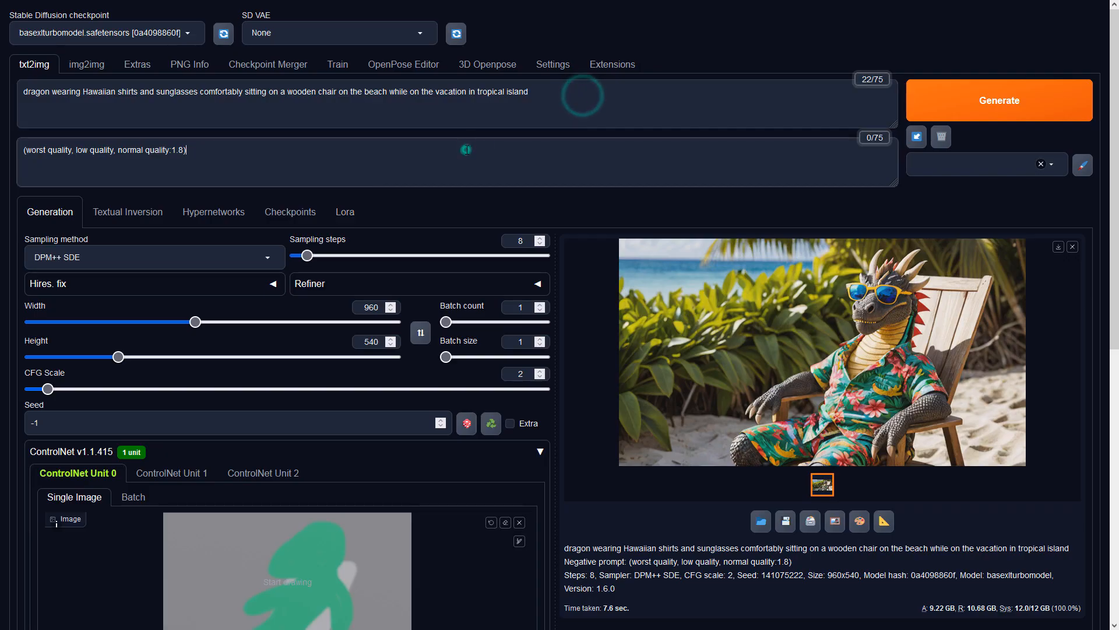
left_click(375, 307)
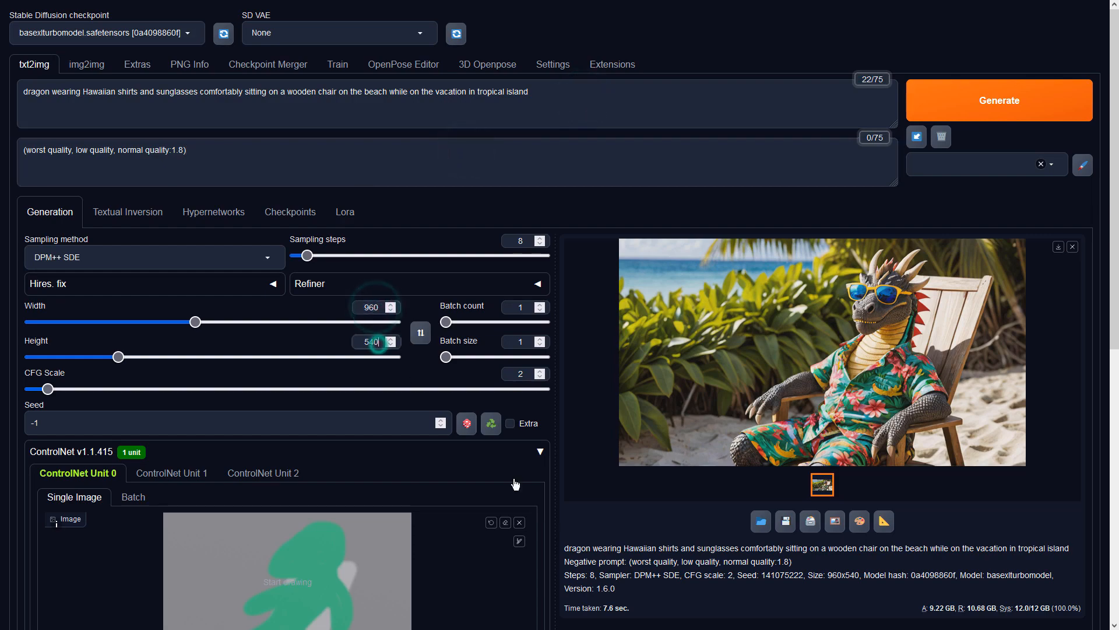
Set ControlNet Unit 0 to Depth with preprocessor none and the sai_xl_depth_256lora model
scroll(587, 508, "down", 6)
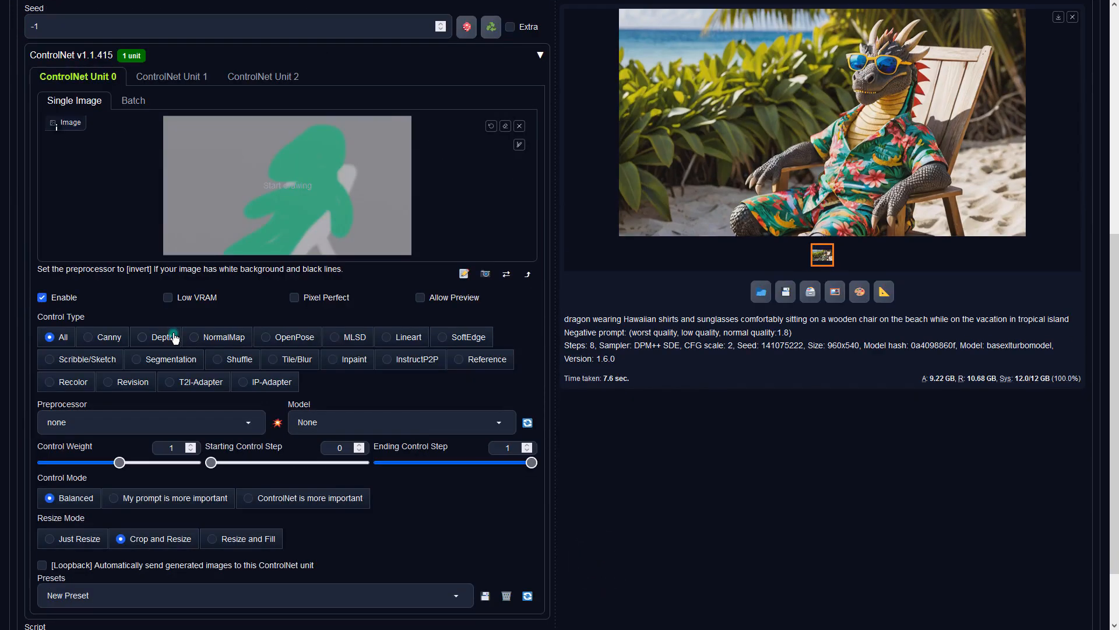
left_click(160, 337)
left_click(207, 422)
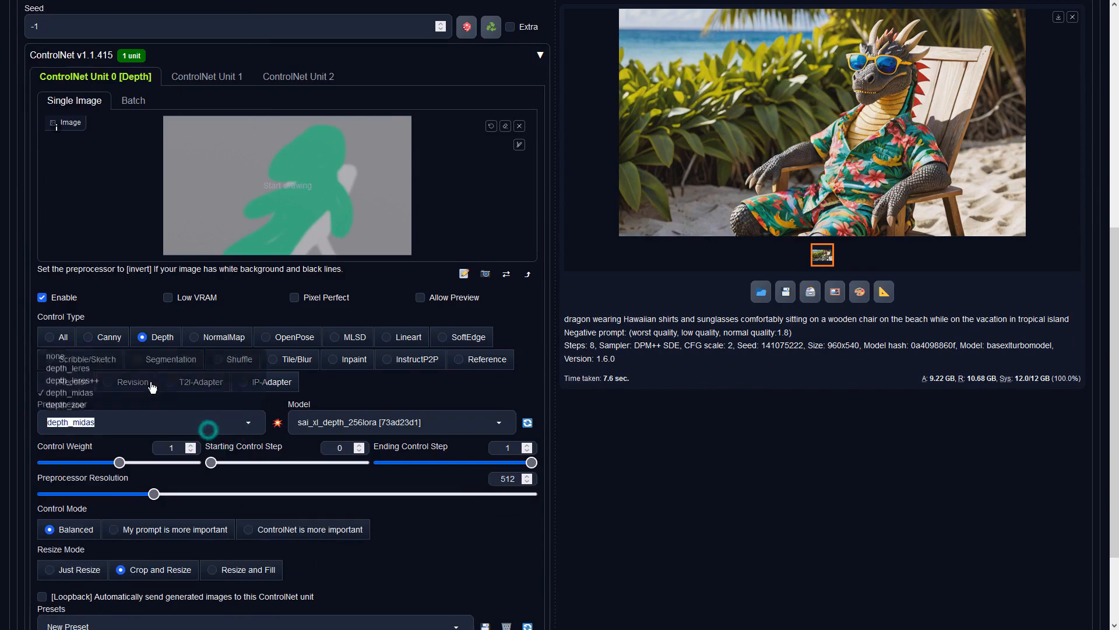
left_click(96, 354)
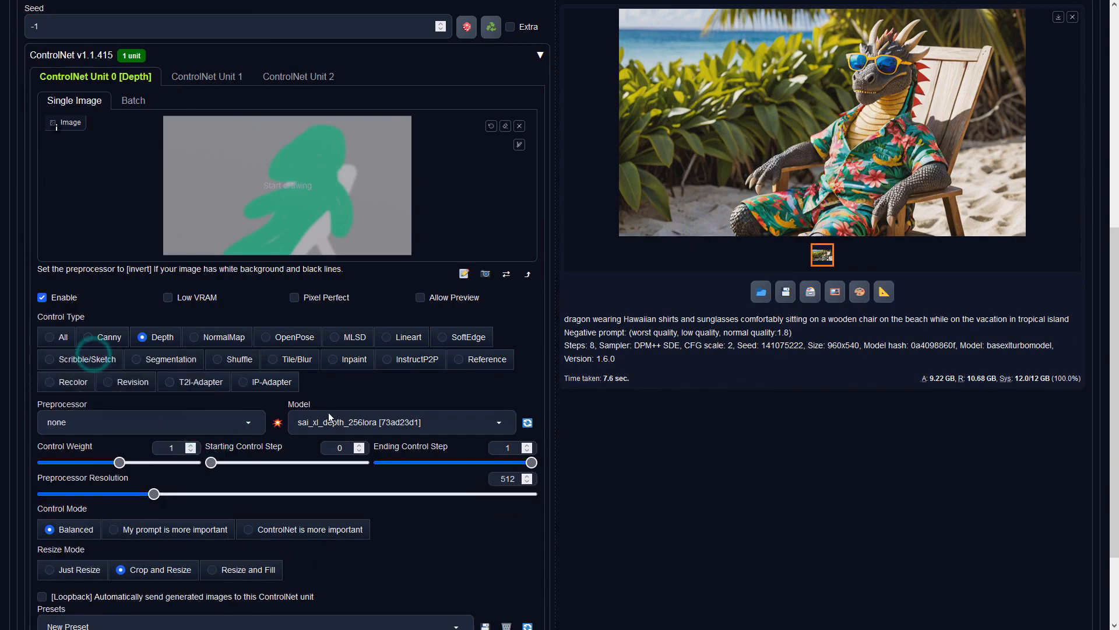
left_click(342, 420)
left_click(330, 404)
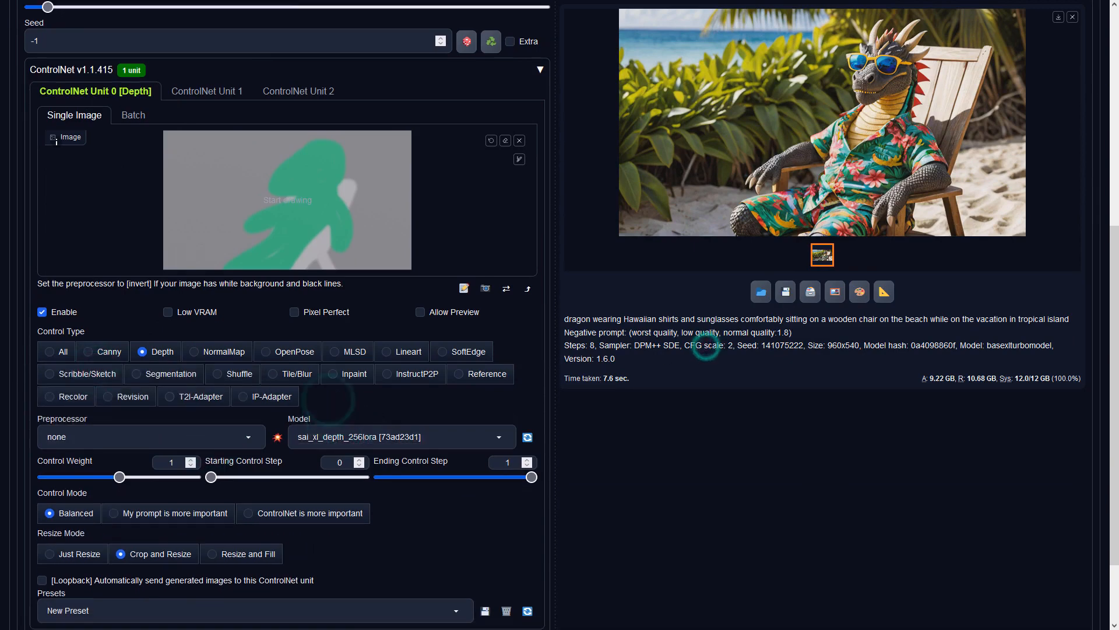
Generate an image from the dragon prompt with the depth-guided sketch and view the result full size
scroll(707, 344, "up", 7)
left_click(1012, 92)
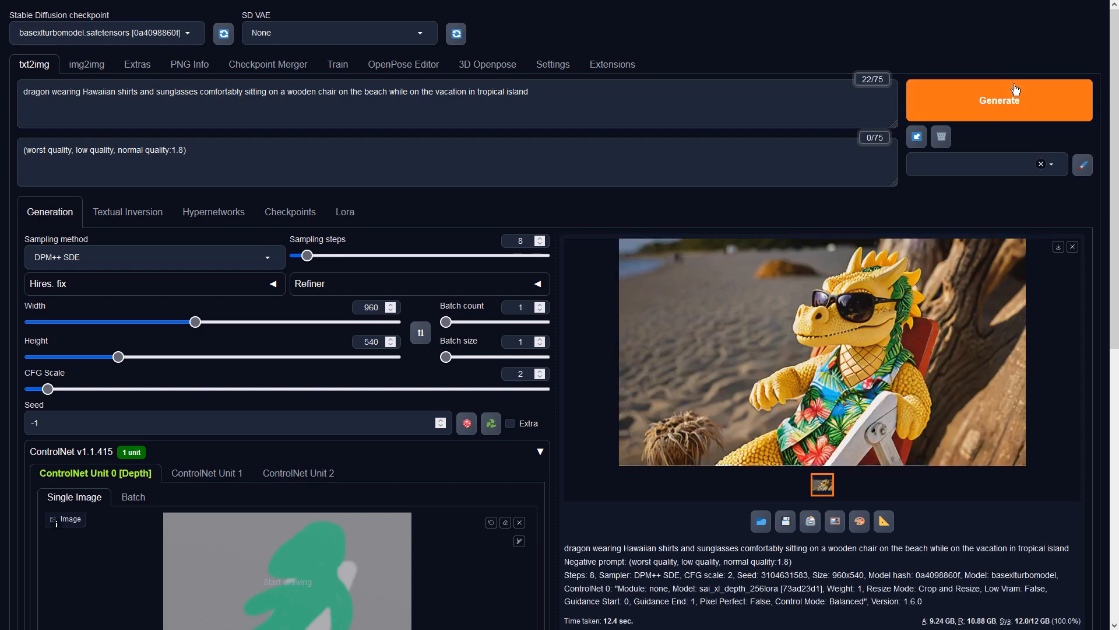
left_click(830, 350)
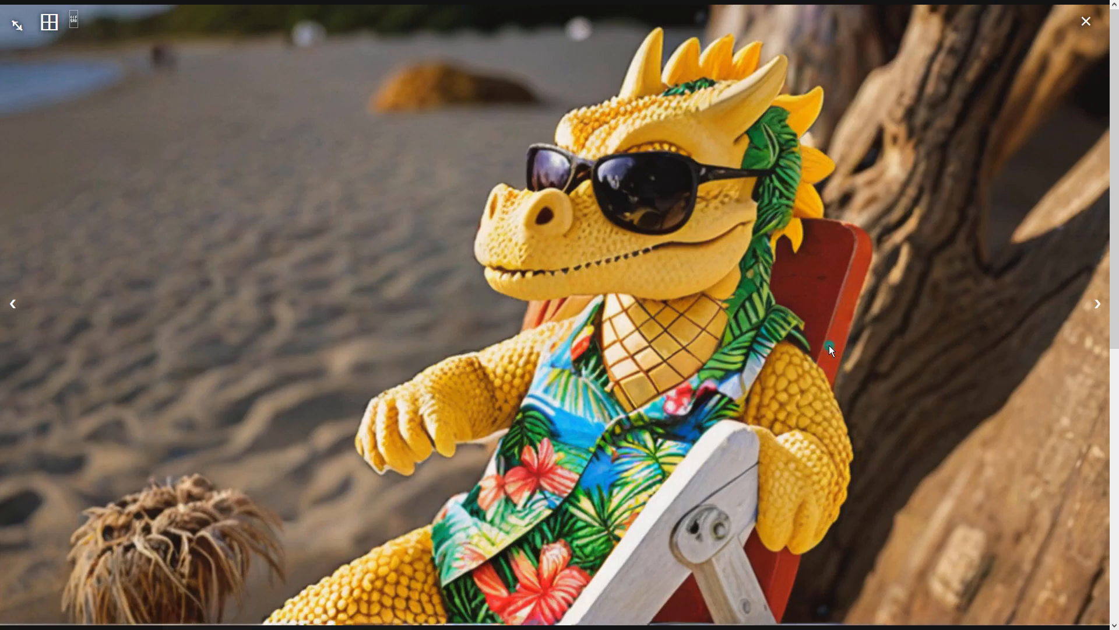
left_click(830, 350)
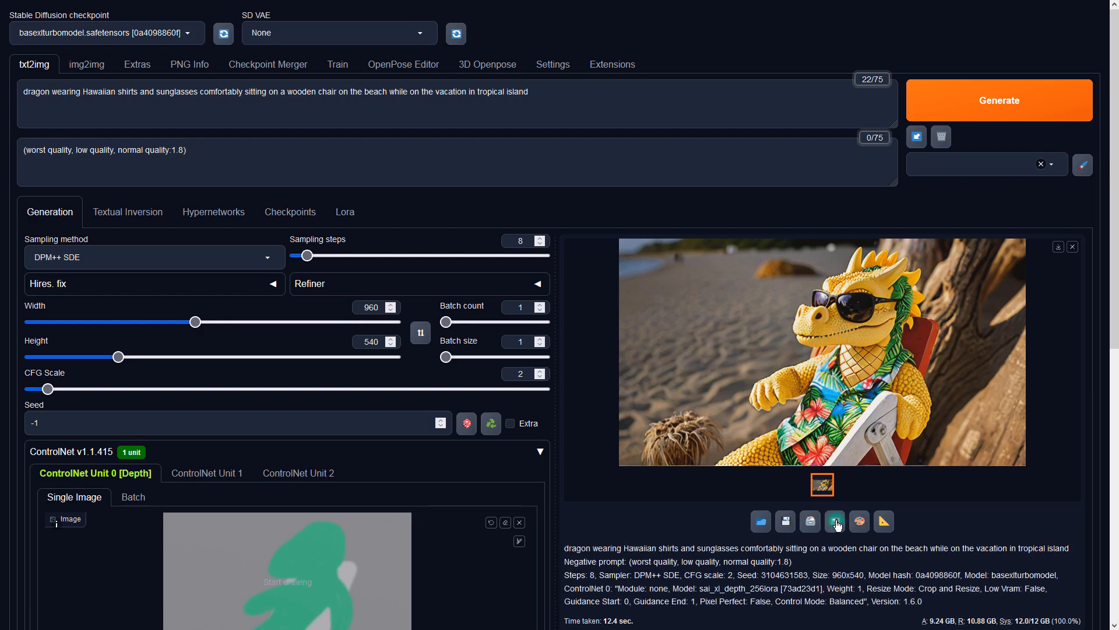
Send the generated dragon image to img2img and set the sampling method to DPM++ SDE and the CFG scale to 2
left_click(835, 522)
scroll(137, 425, "down", 7)
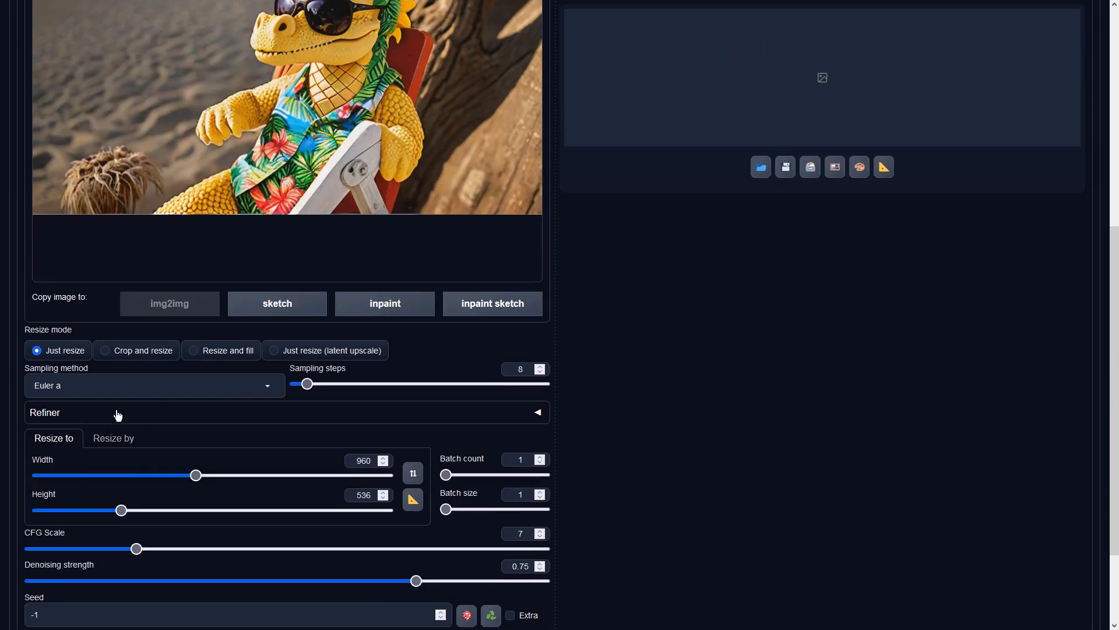
left_click(150, 384)
left_click(100, 155)
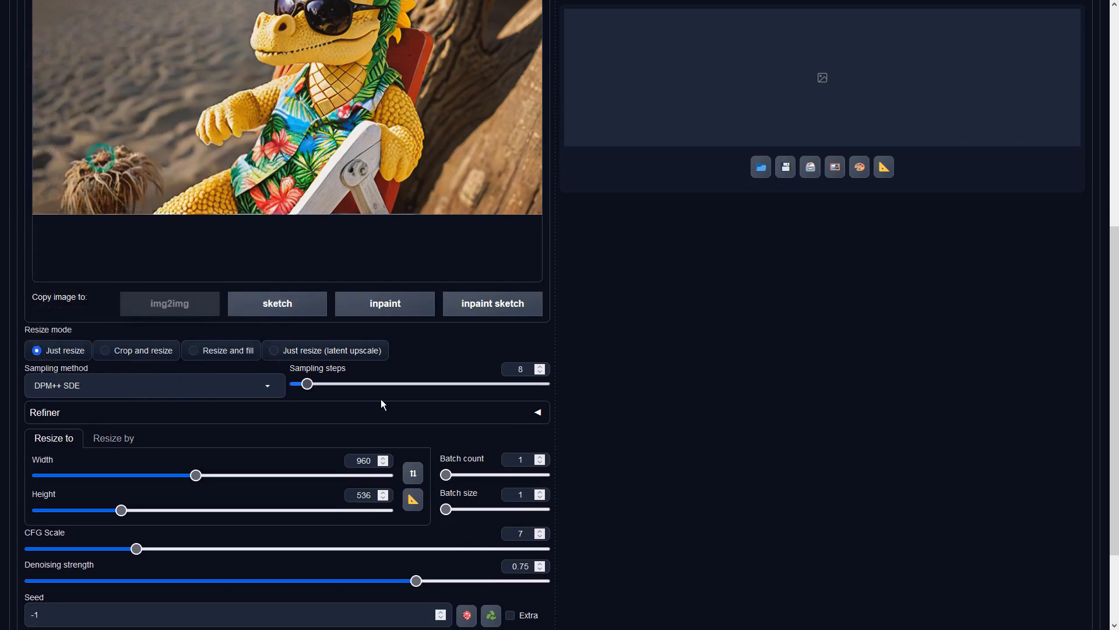
left_click_drag(528, 533, 466, 533)
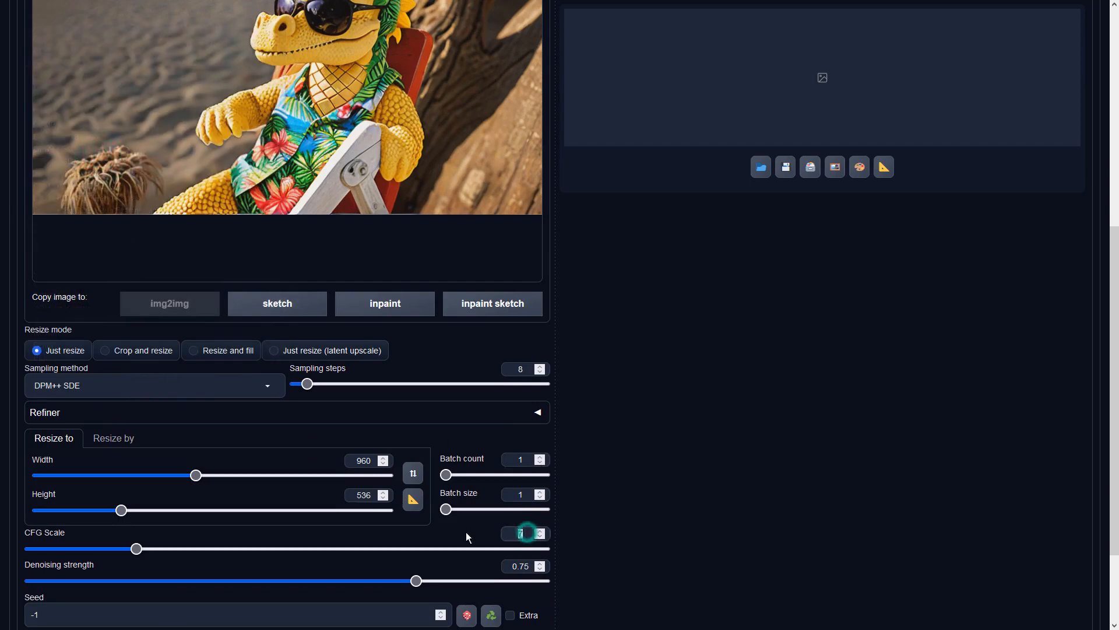
type("2")
left_click(702, 503)
Generate the img2img version of the yellow dragon and view the result full size
scroll(706, 503, "up", 7)
left_click(970, 102)
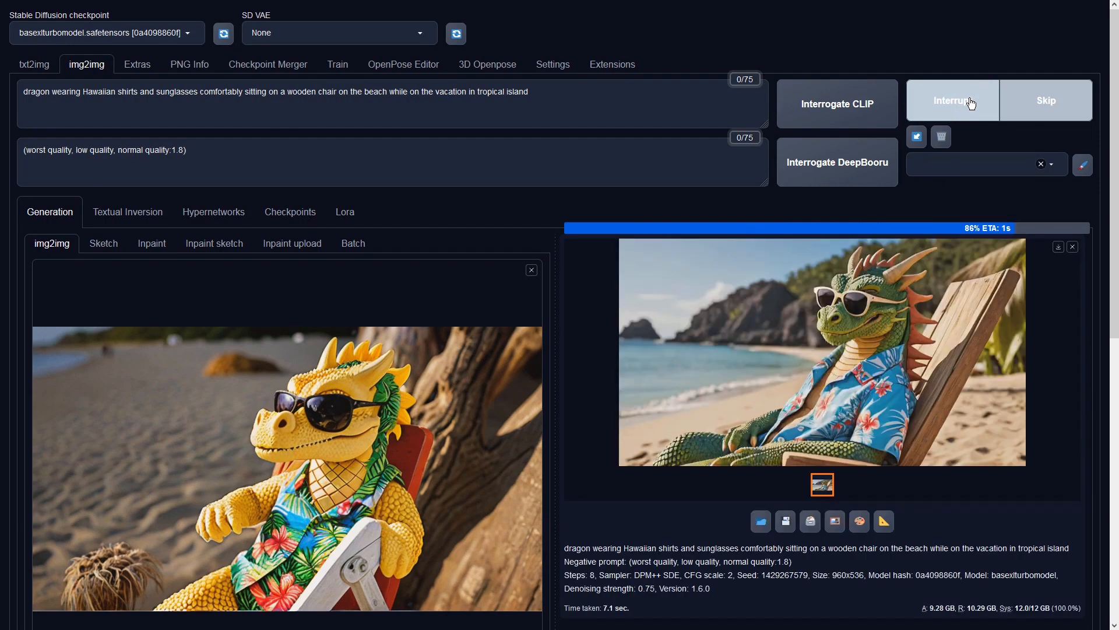
left_click(889, 306)
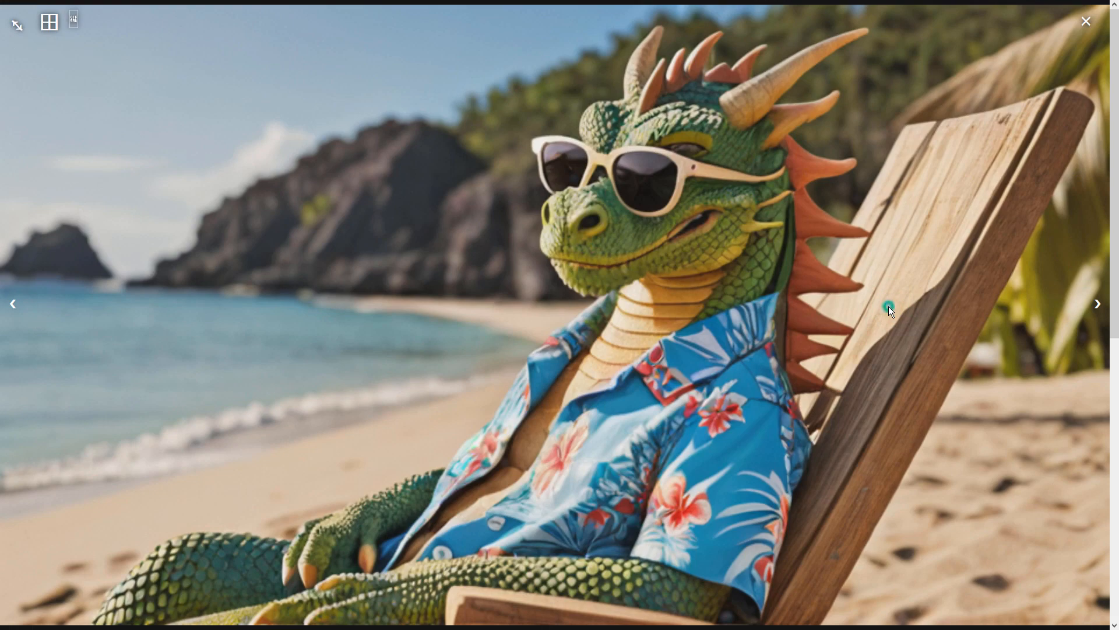
left_click(888, 307)
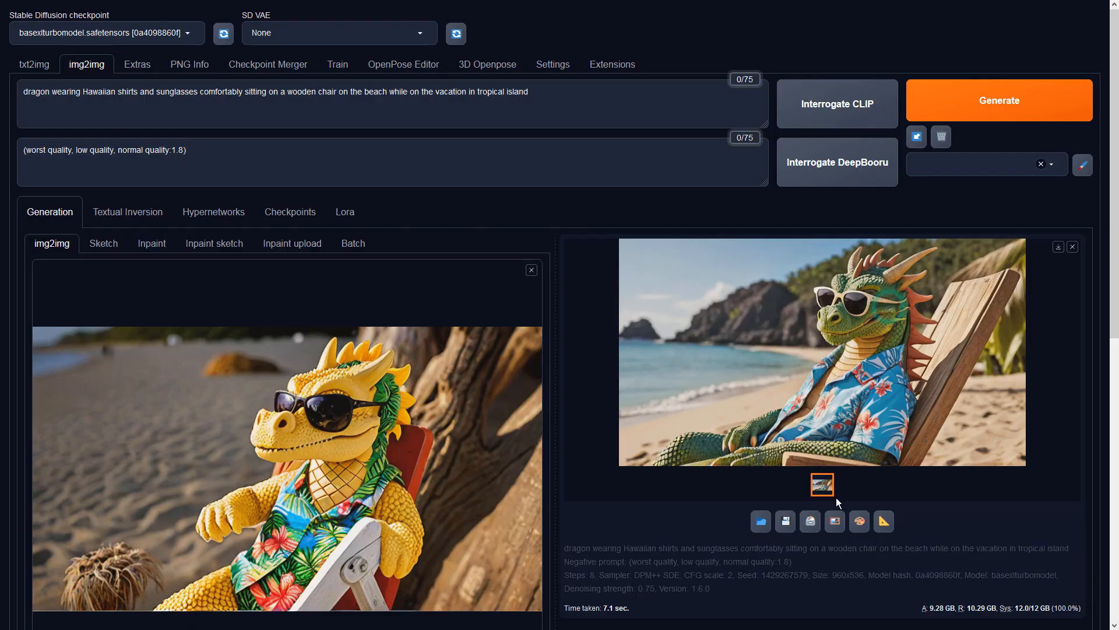
Send the green dragon image to Extras, process it with the 4x-UltraSharp upscaler at resize 1, and view it full size
left_click(884, 520)
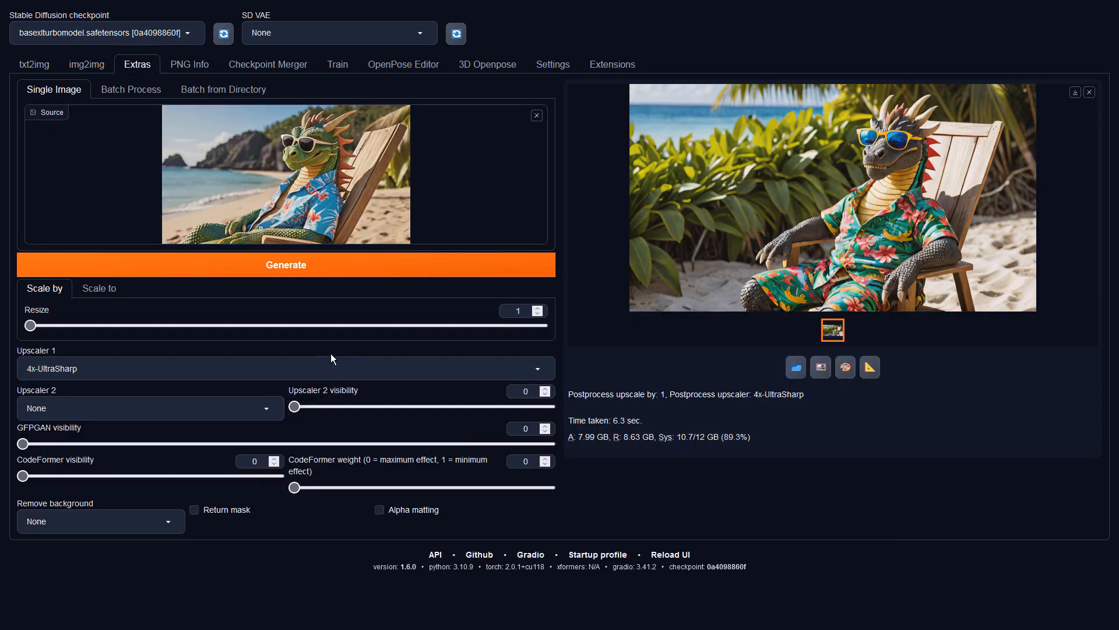
left_click(375, 267)
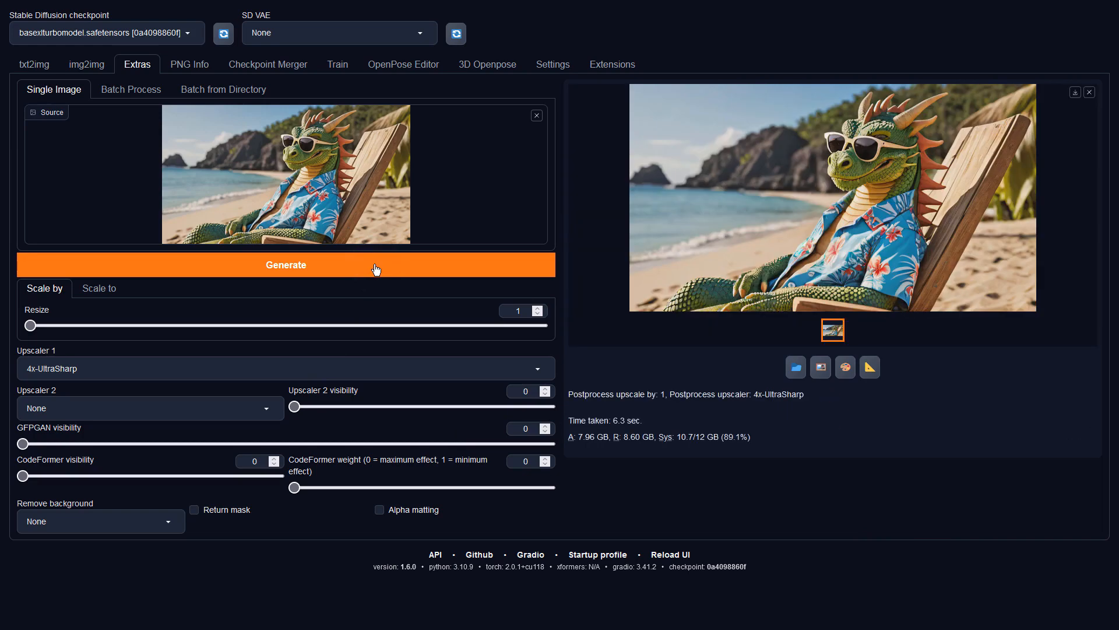
left_click(692, 266)
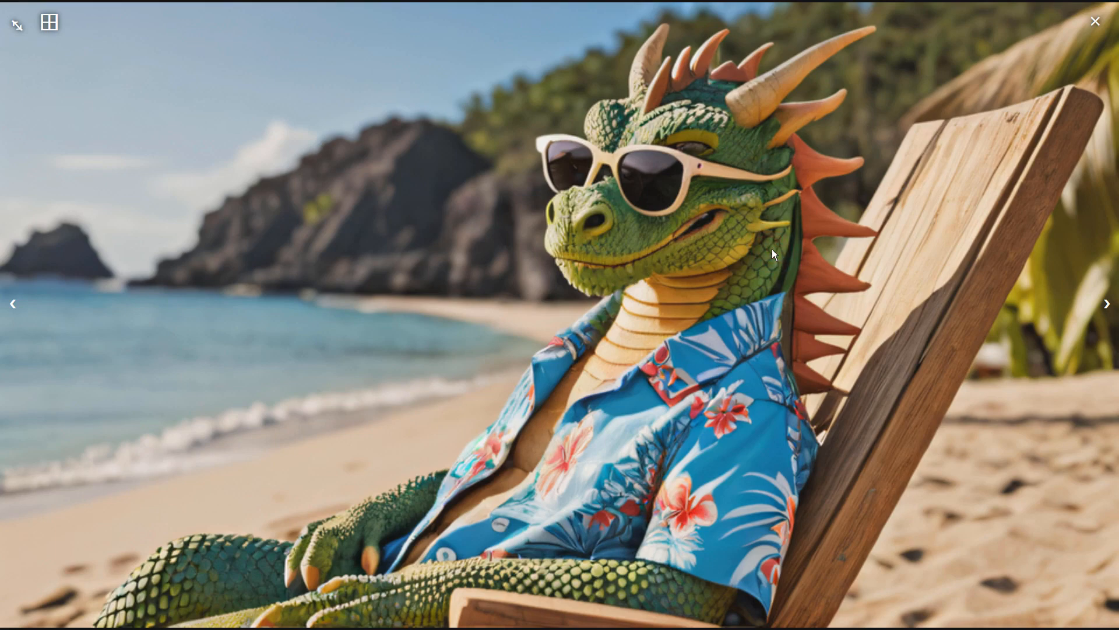
left_click(771, 249)
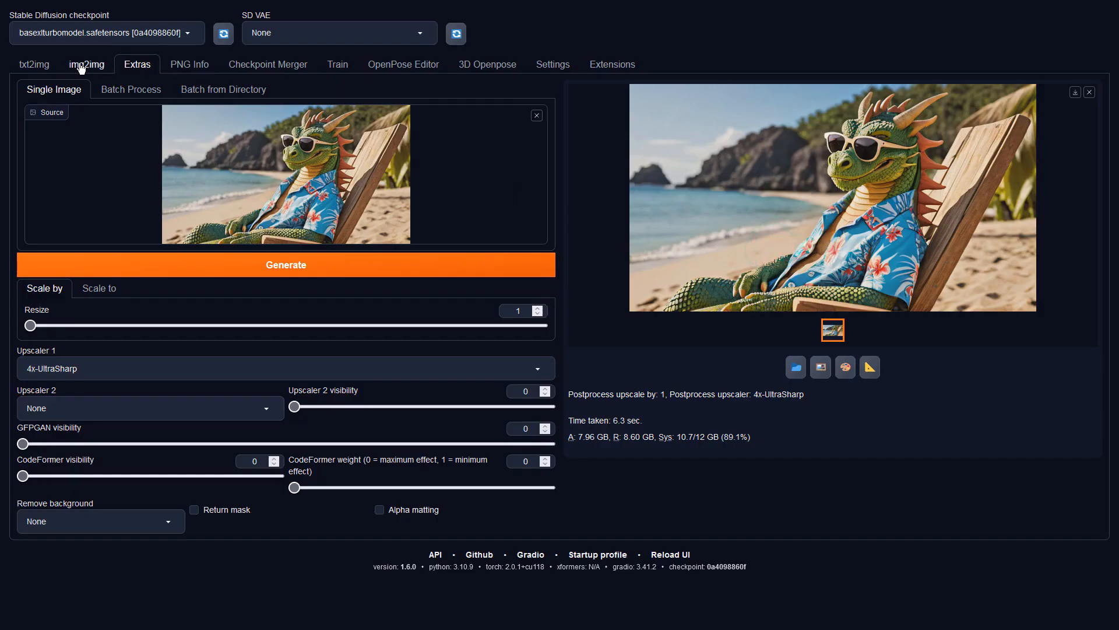
Reuse the original green dragon result as the img2img source and generate two new variations from it, viewing the first full size
left_click(35, 65)
left_click(86, 64)
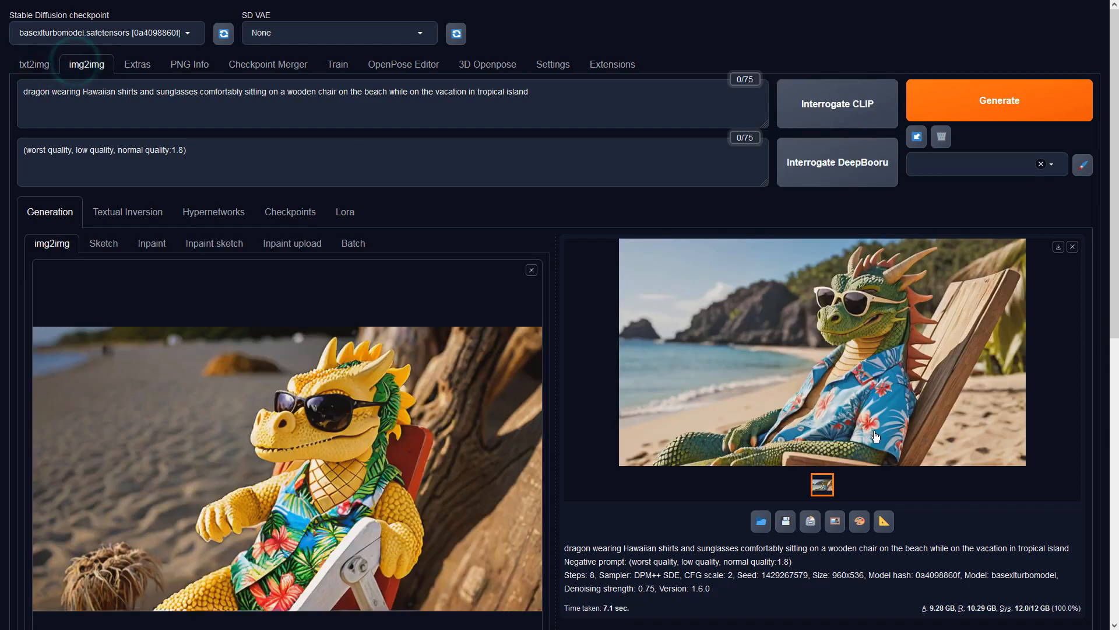
left_click(835, 524)
left_click(968, 93)
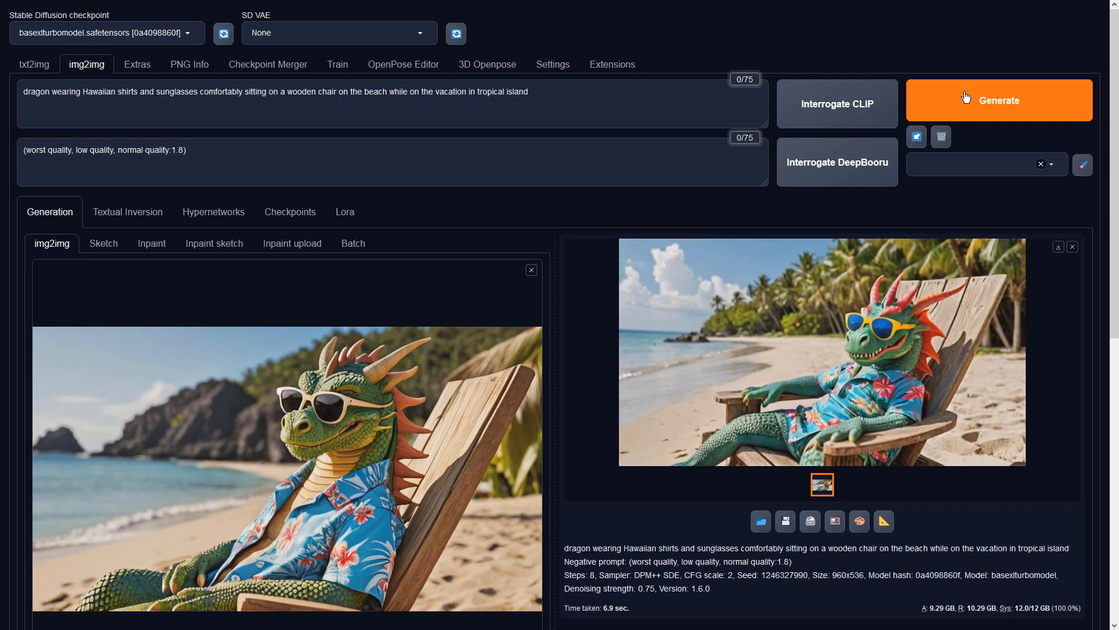
left_click(877, 298)
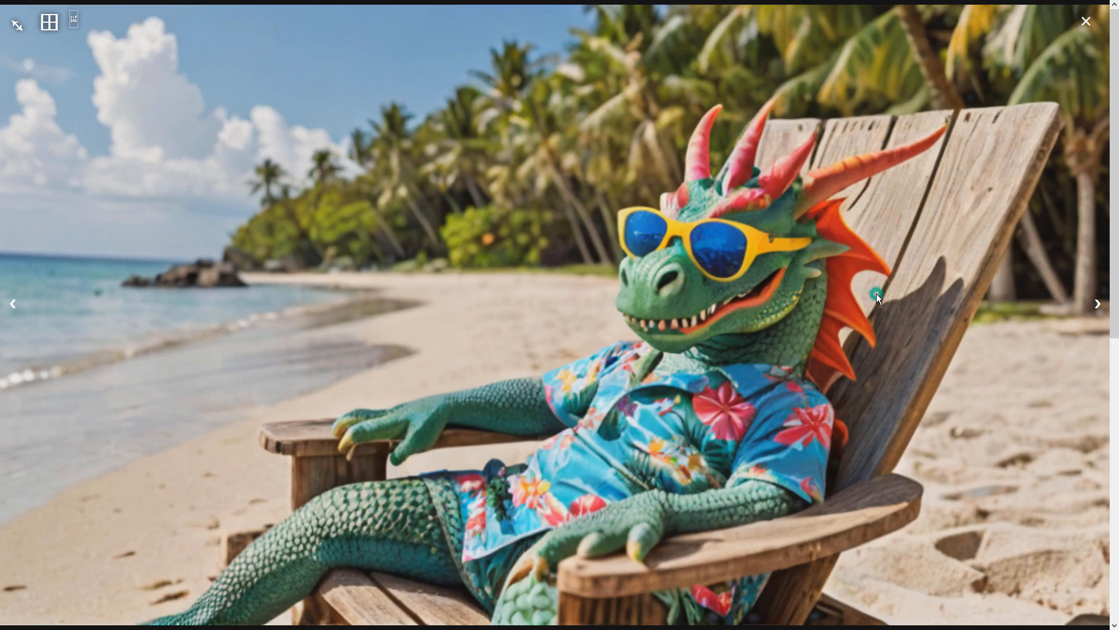
left_click(877, 293)
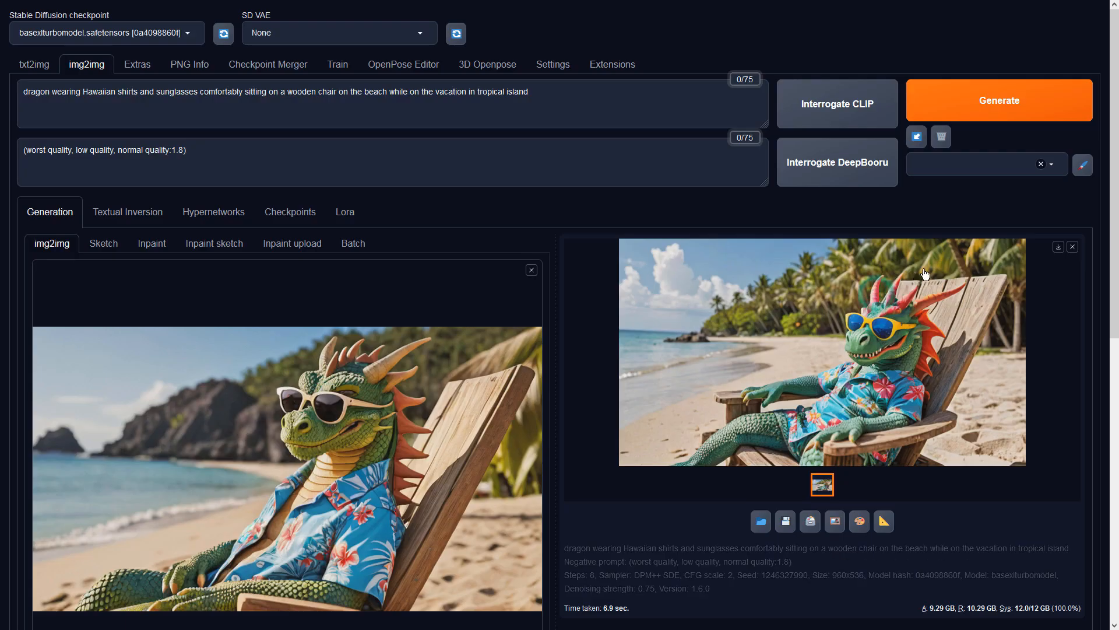
left_click(977, 108)
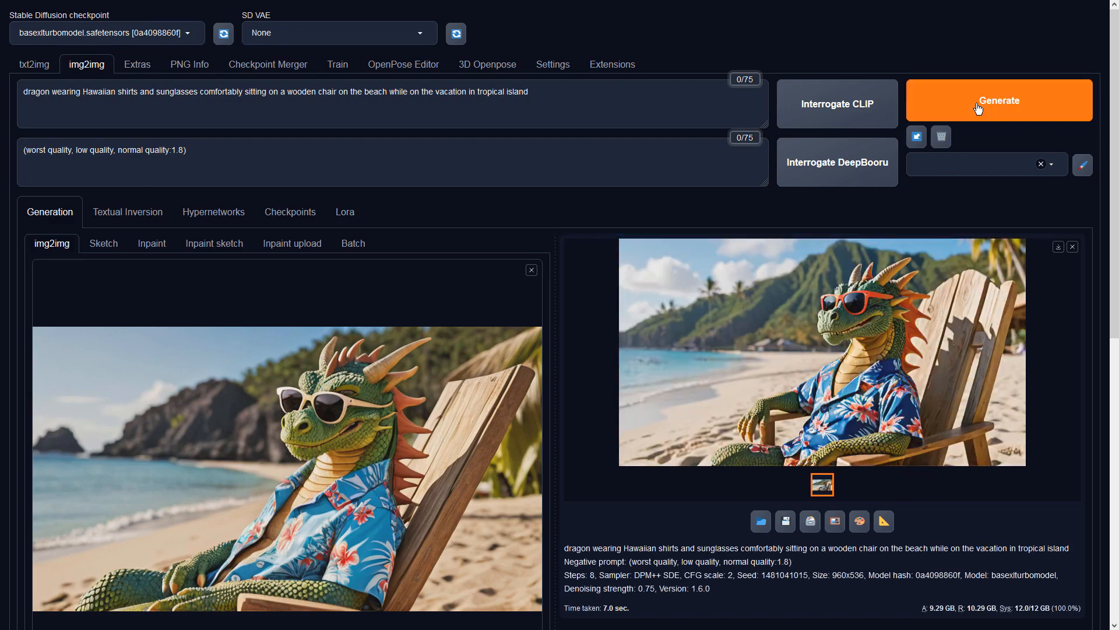
View the orange-sunglasses dragon result full size, generate another img2img variation, and open the new result full size
left_click(927, 300)
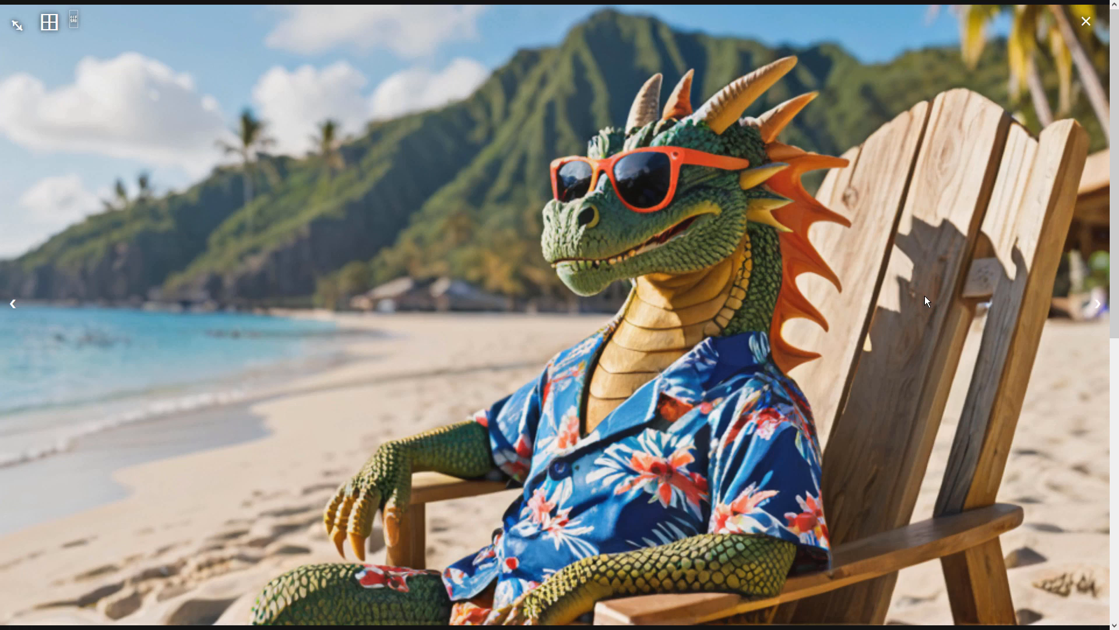
left_click(925, 297)
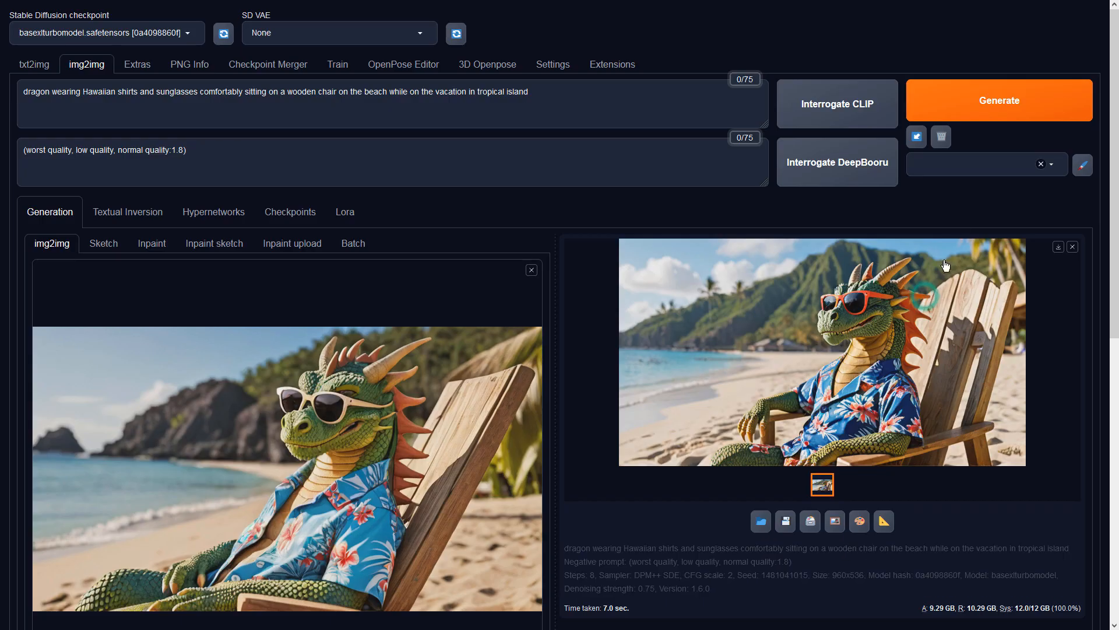
left_click(996, 111)
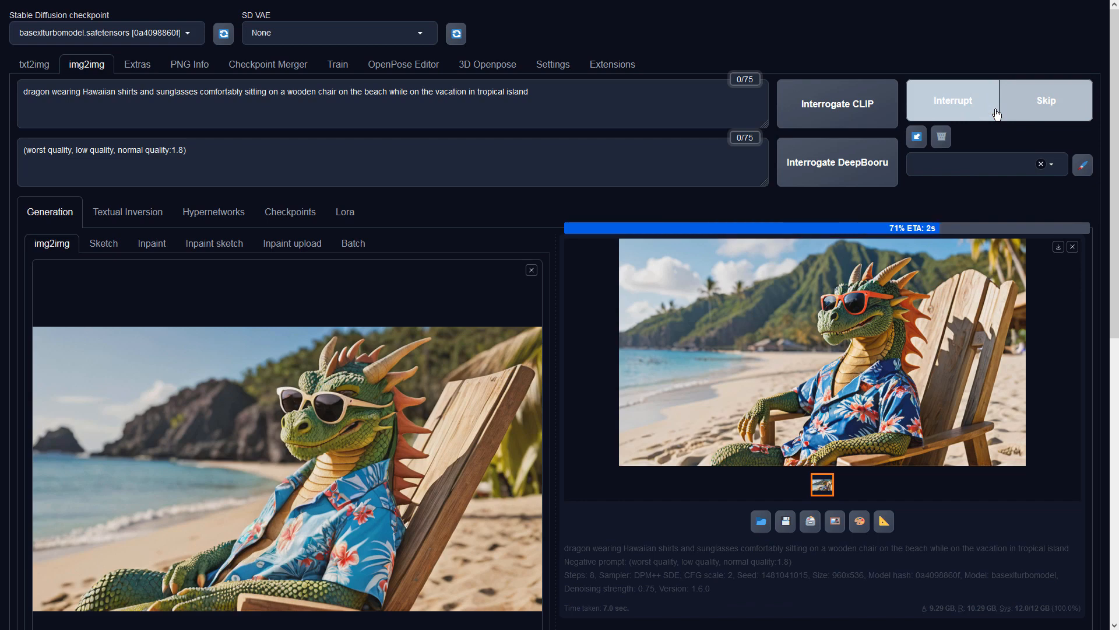
left_click(962, 278)
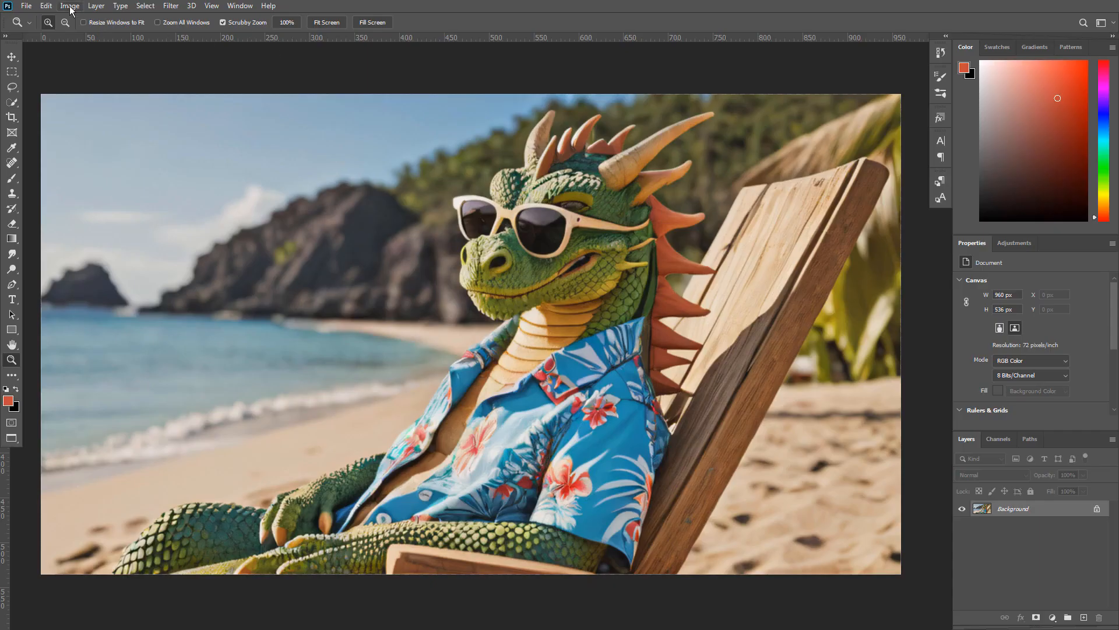
Switch to Photoshop and apply a Vibrance adjustment to the dragon image with vibrance +87 and saturation +42
left_click(70, 8)
mouse_move(164, 40)
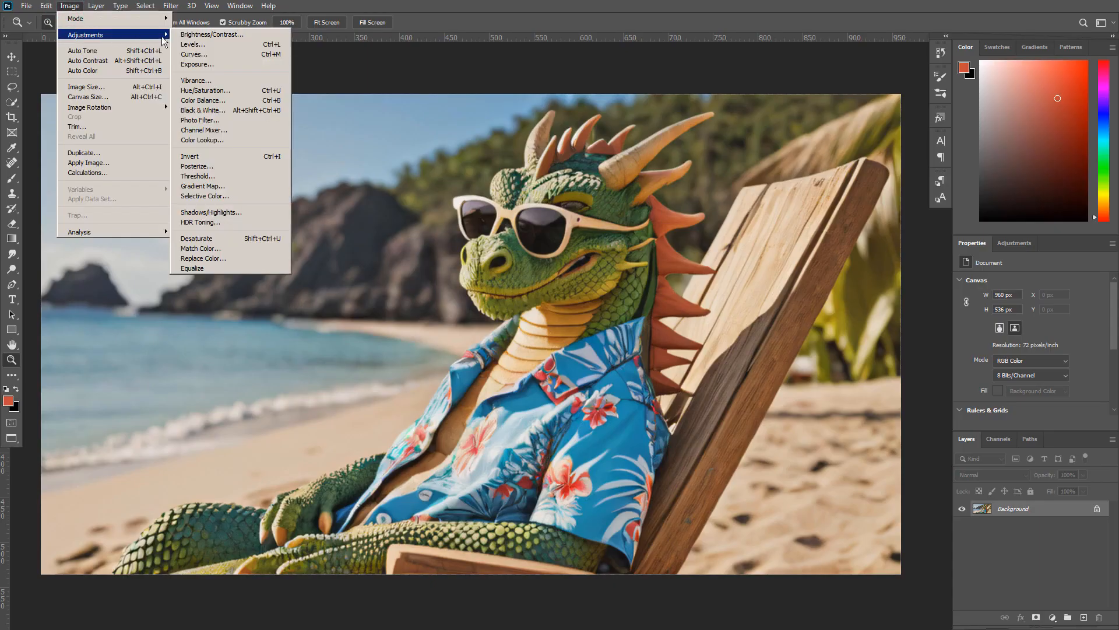
left_click(196, 81)
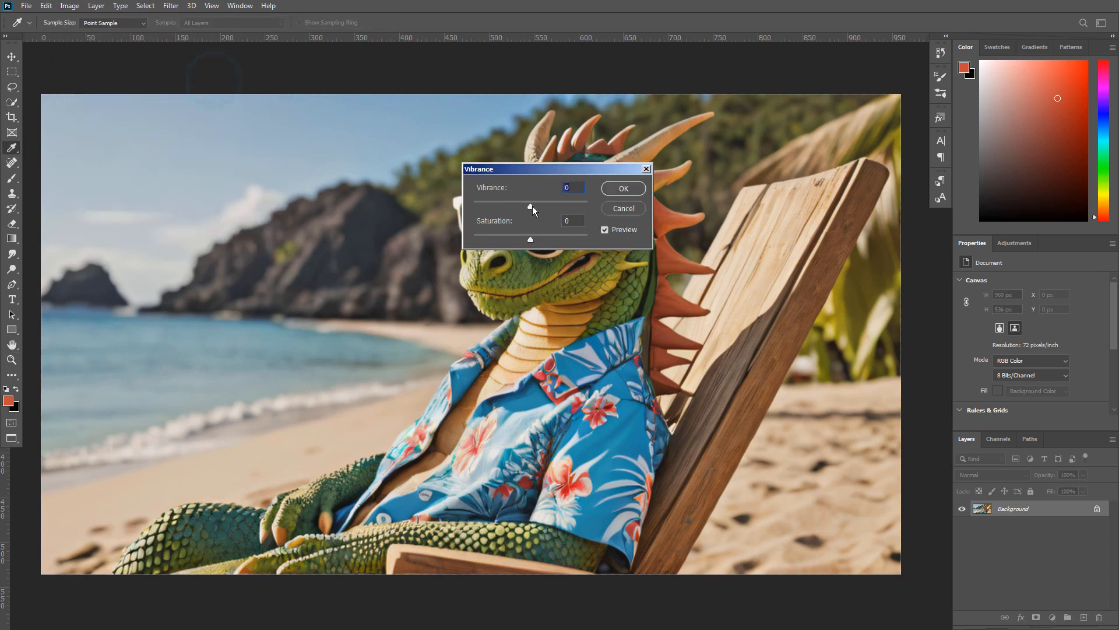
left_click_drag(531, 206, 580, 205)
left_click_drag(530, 240, 551, 242)
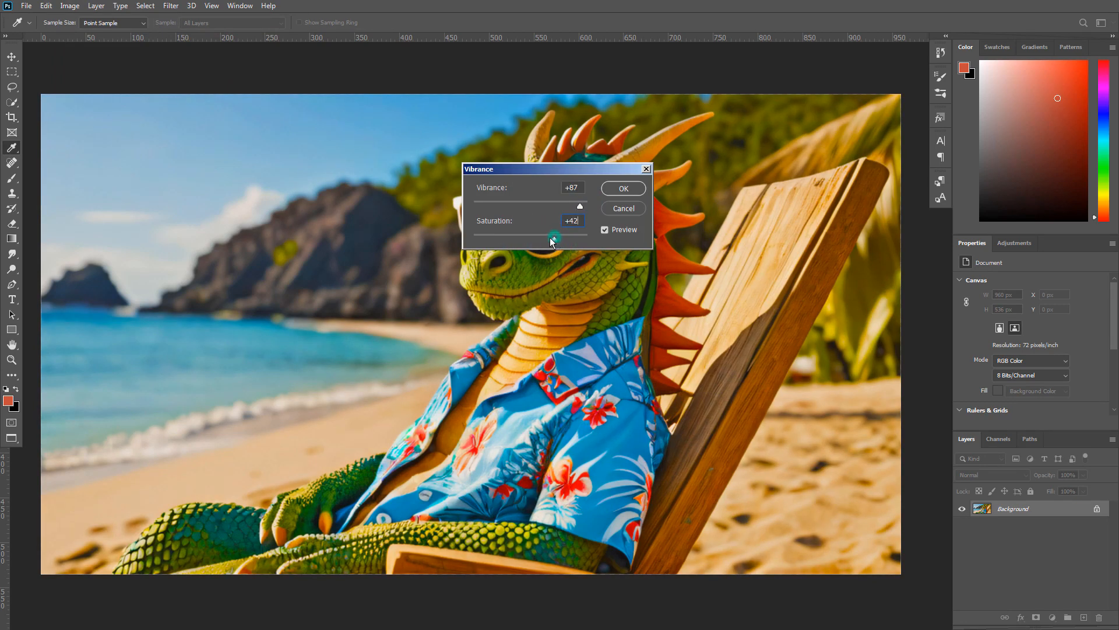
left_click(620, 188)
key("z")
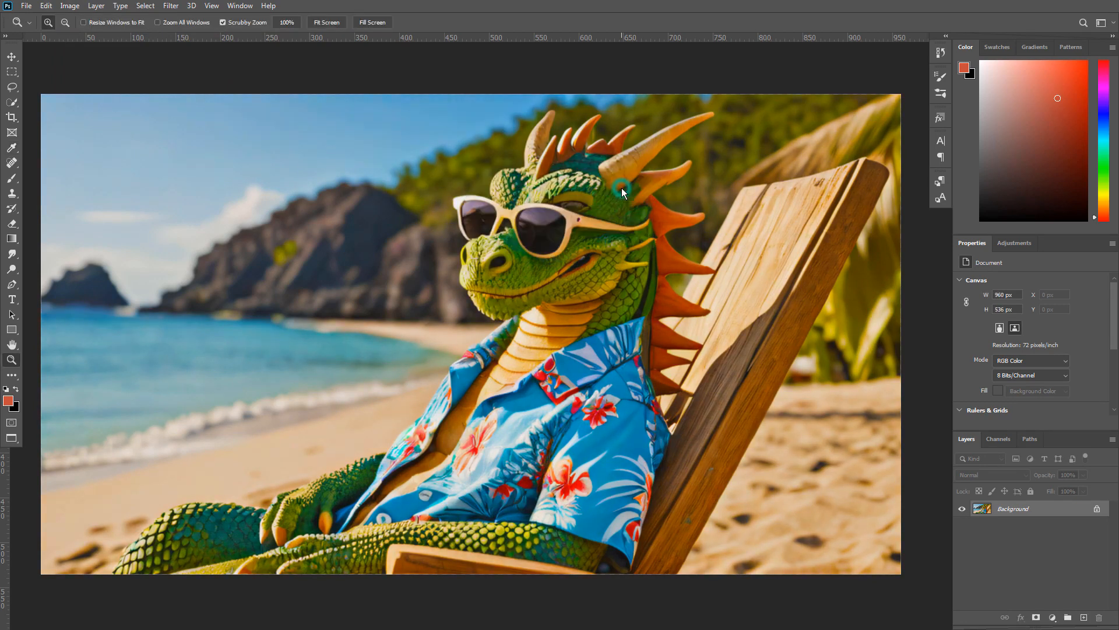
Apply Auto Contrast, Auto Tone and Auto Color to the dragon image
left_click(70, 6)
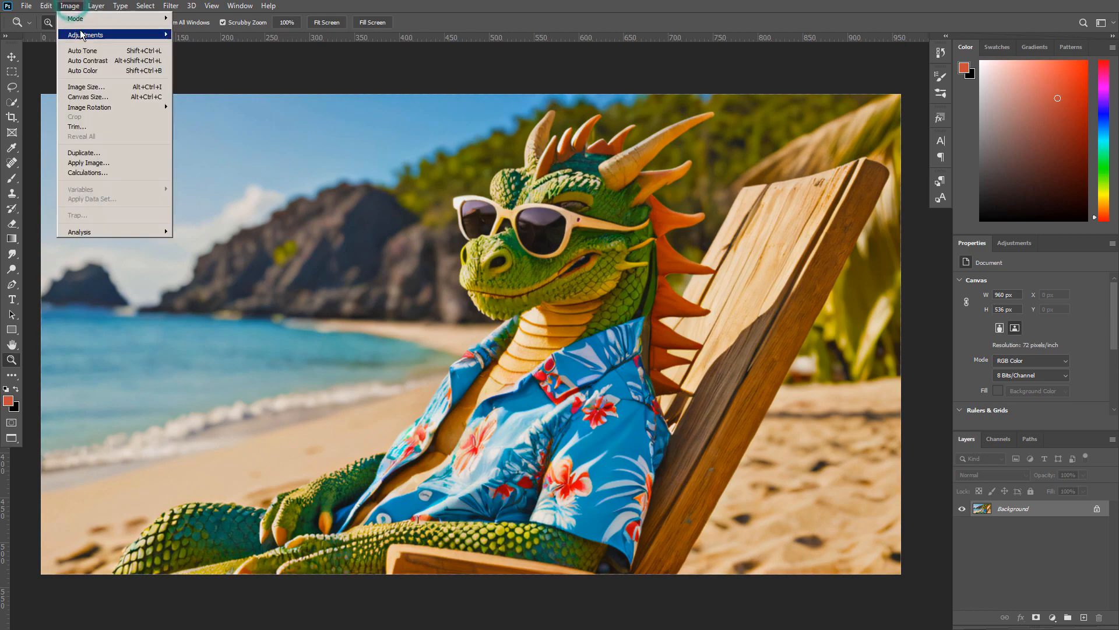
left_click(87, 58)
left_click(70, 5)
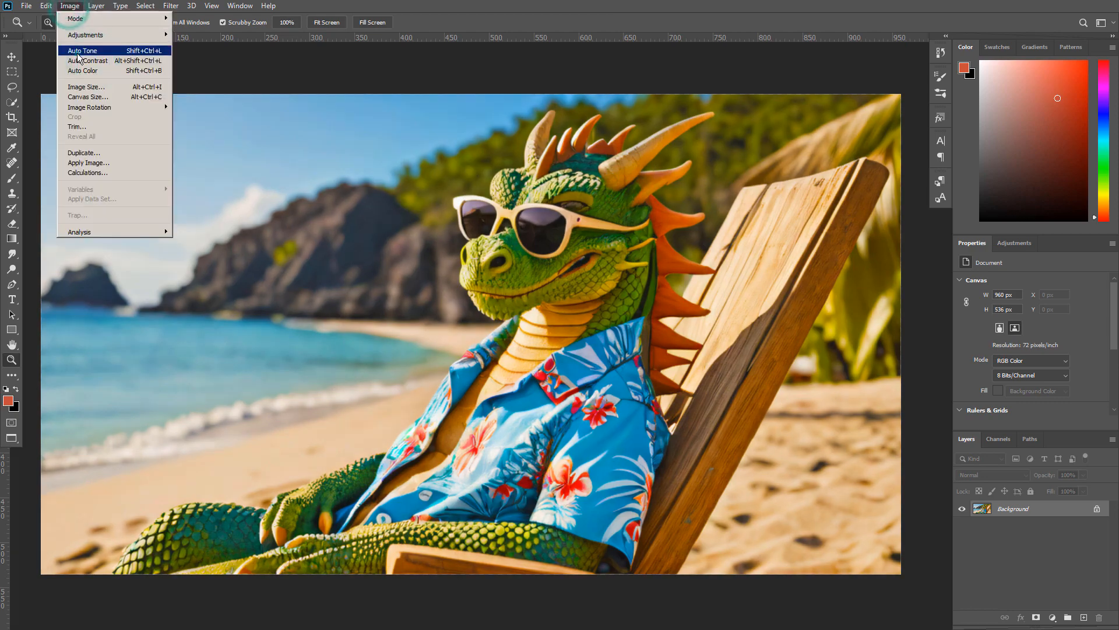
left_click(76, 51)
left_click(70, 6)
left_click(75, 71)
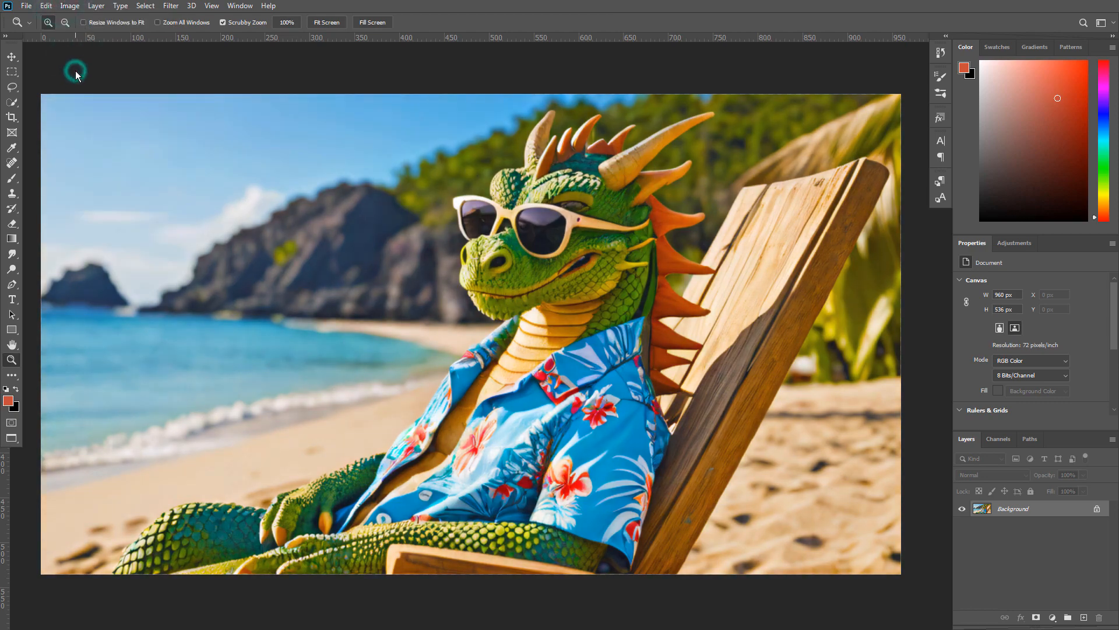
Apply a slight Levels adjustment to the dragon image
left_click(71, 6)
mouse_move(82, 36)
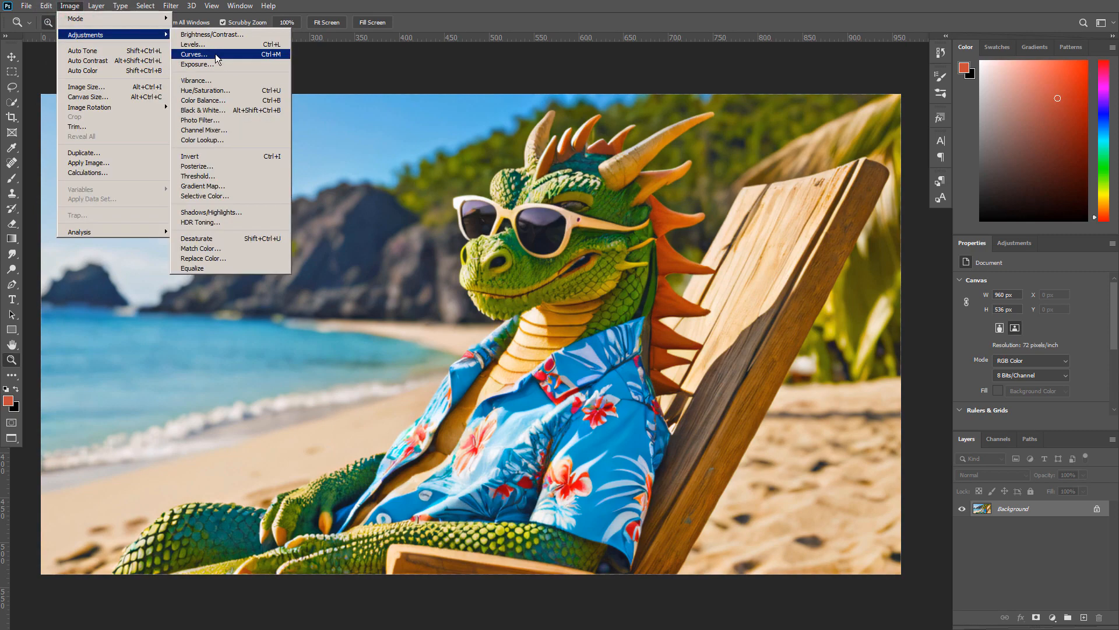
left_click(218, 45)
left_click_drag(760, 239, 762, 239)
left_click(860, 153)
key("z")
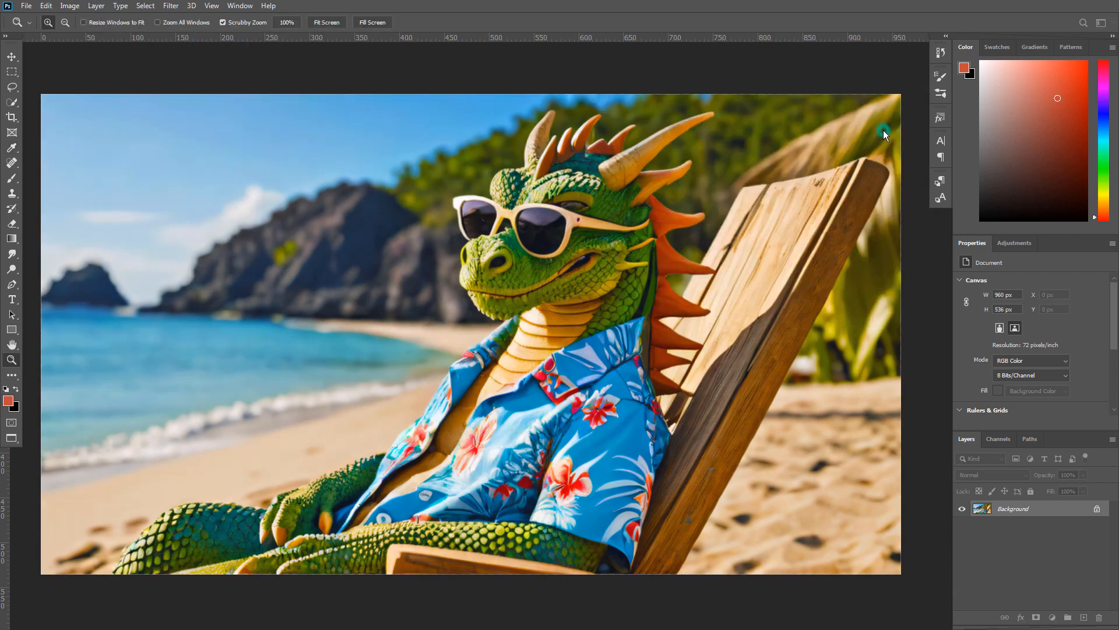
Apply an Exposure adjustment to the dragon image with exposure +0.13 and offset -0.0059
left_click(69, 6)
mouse_move(76, 37)
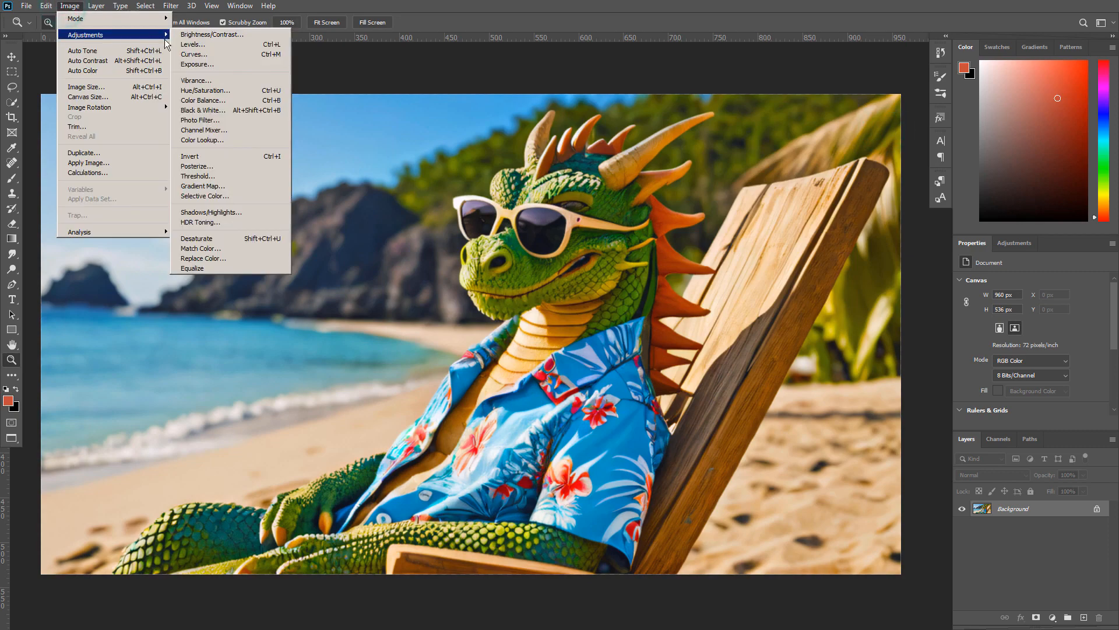
left_click(220, 64)
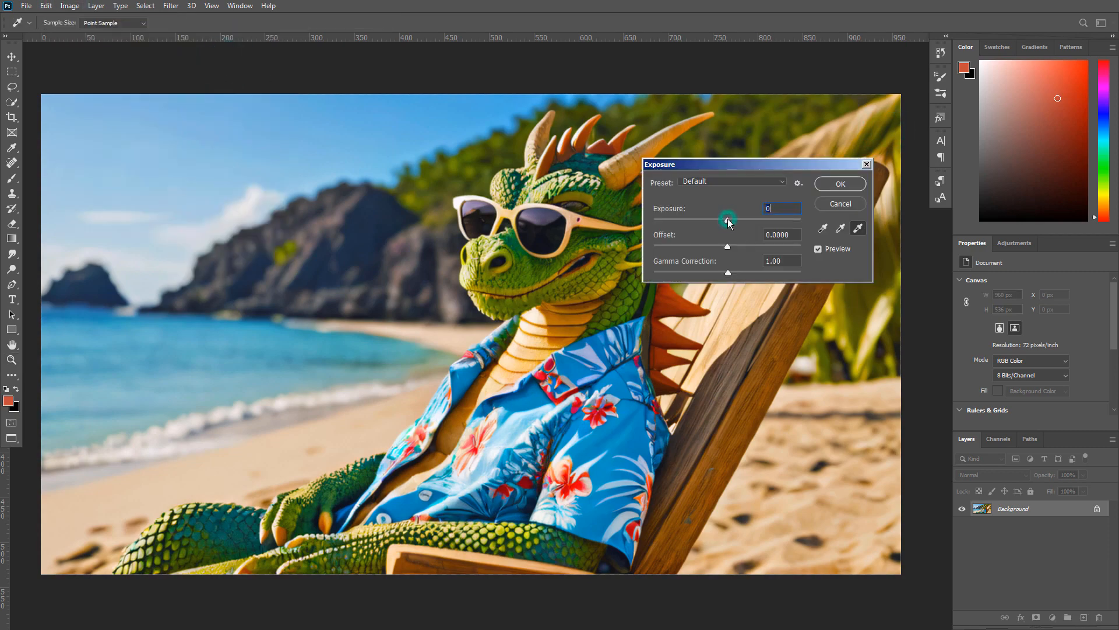
mouse_move(727, 218)
left_mouse_down()
mouse_move(727, 247)
mouse_move(729, 221)
left_mouse_up()
left_click(732, 222)
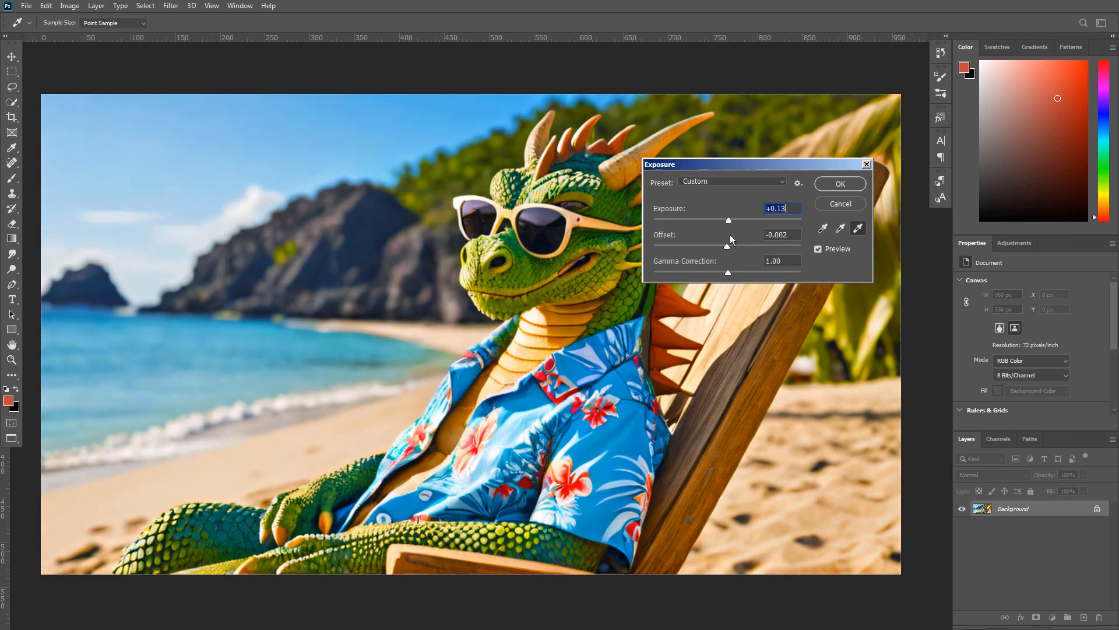
left_click(726, 247)
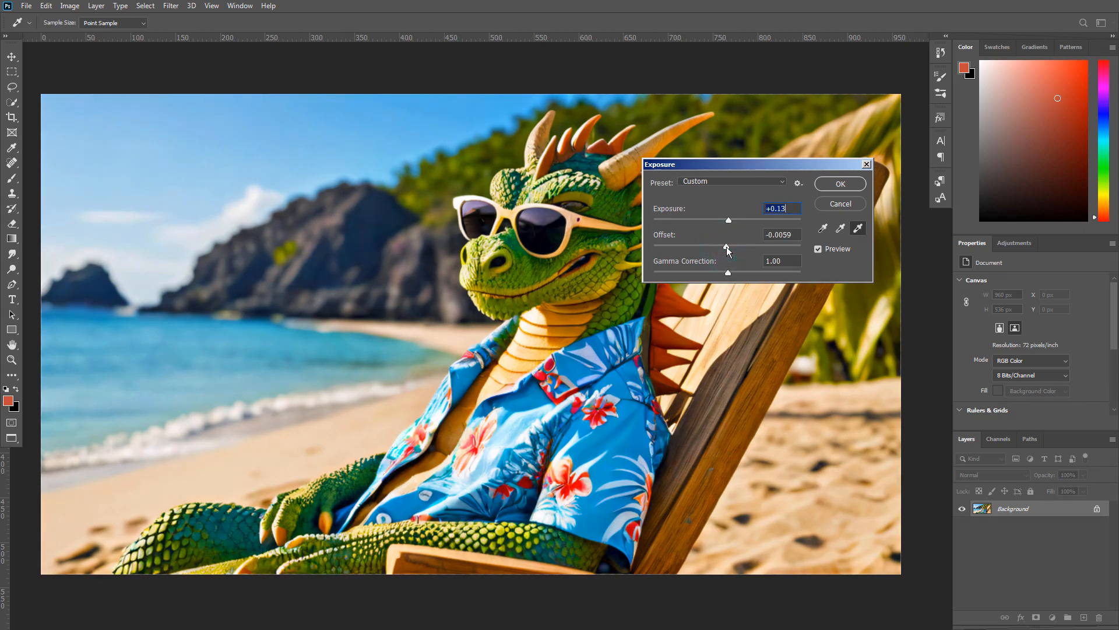
left_click(831, 184)
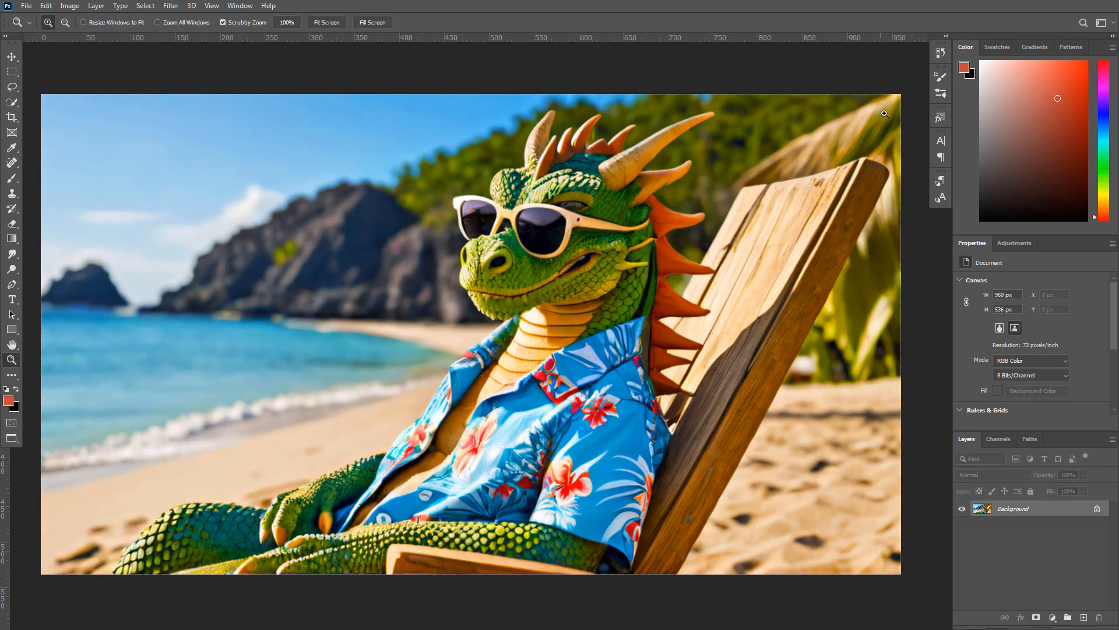
Compare the original 00002.png snapshot with the final Exposure state in the edit history several times, ending on the Exposure state
left_click(931, 56)
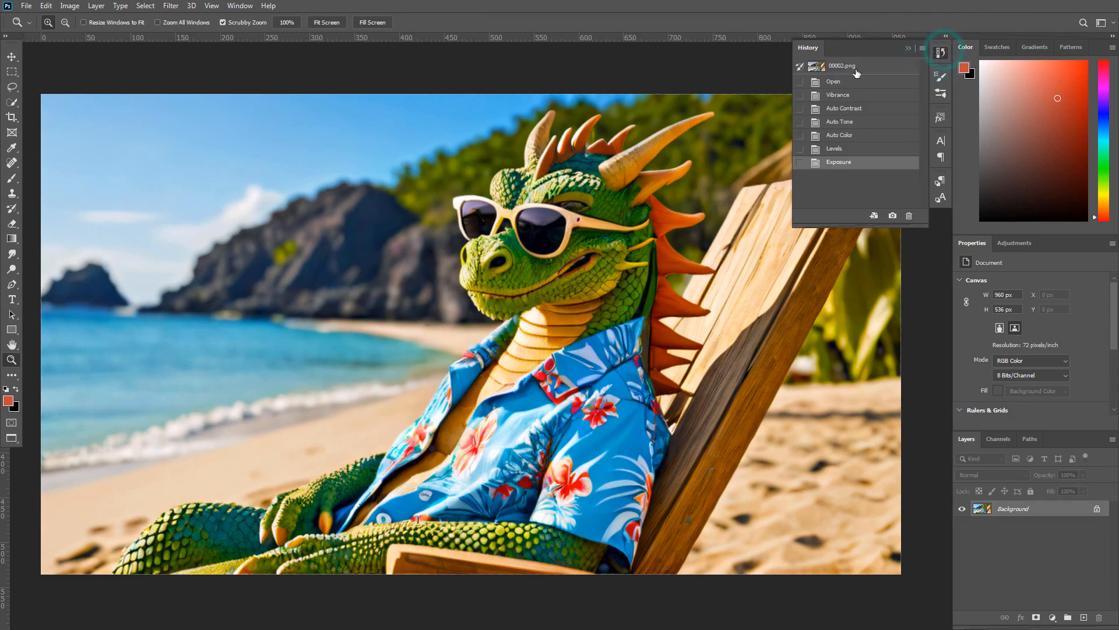
left_click(852, 65)
left_click(872, 162)
left_click(864, 63)
left_click(871, 163)
left_click(864, 64)
left_click(871, 166)
left_click(940, 54)
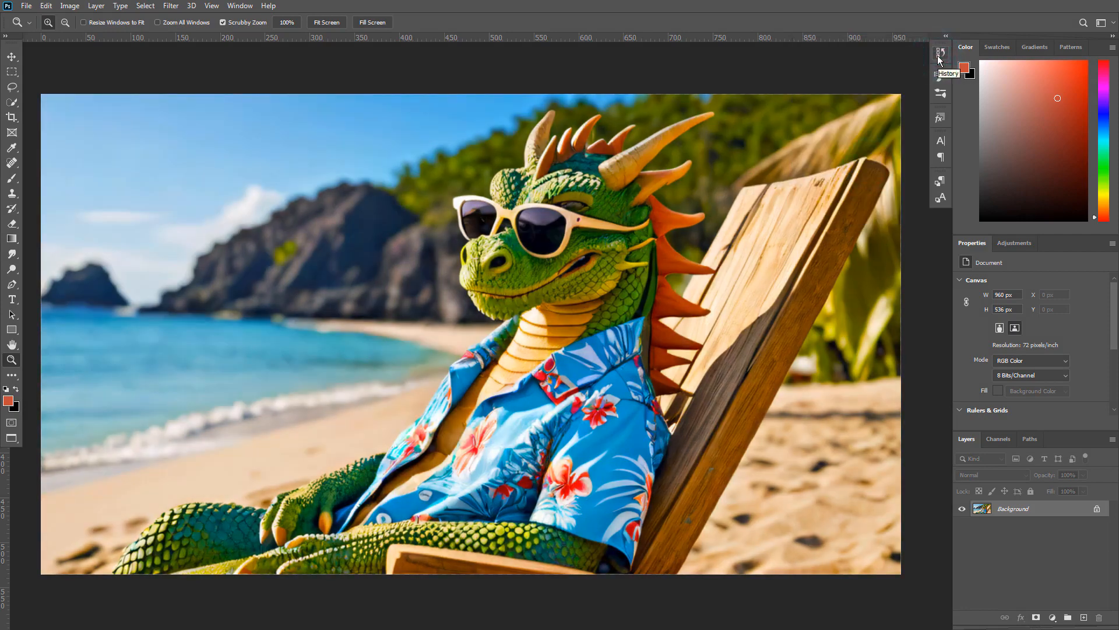